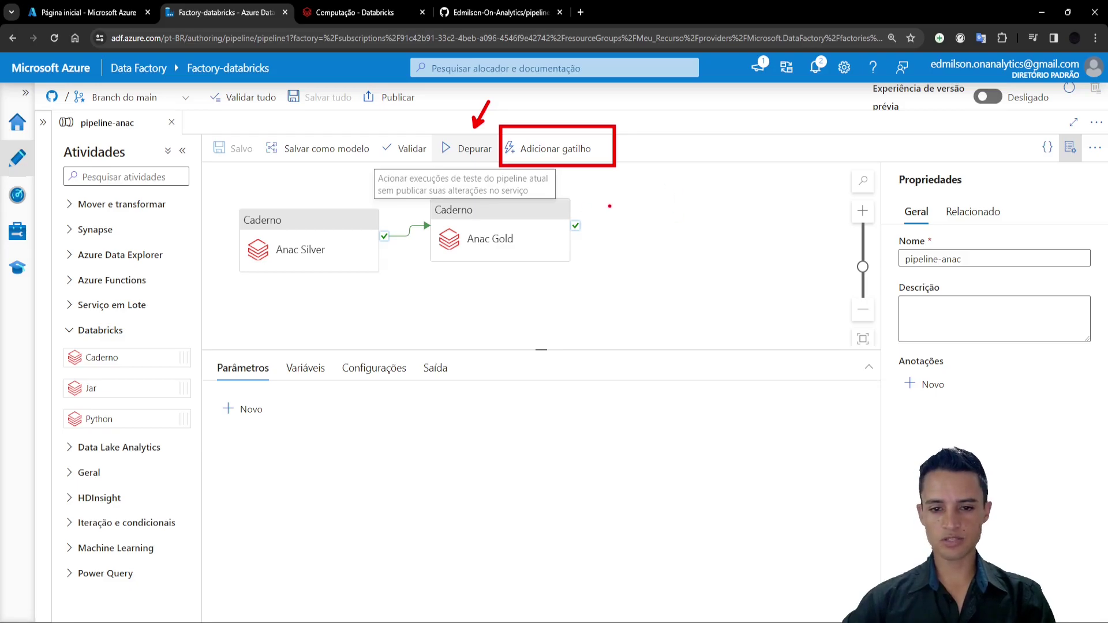
key(Escape)
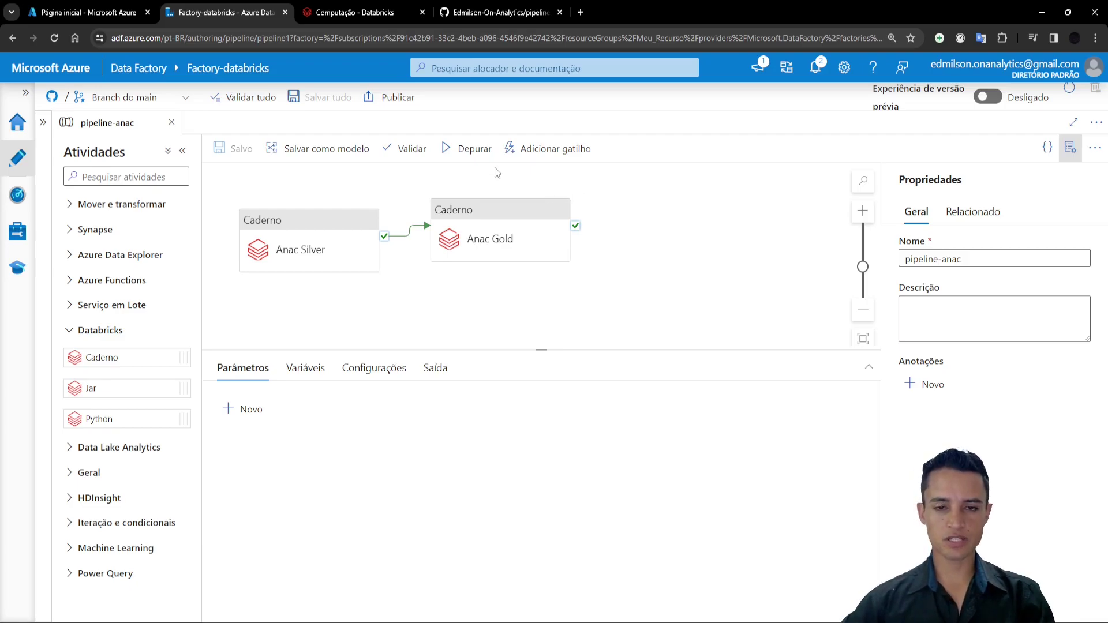
click(343, 12)
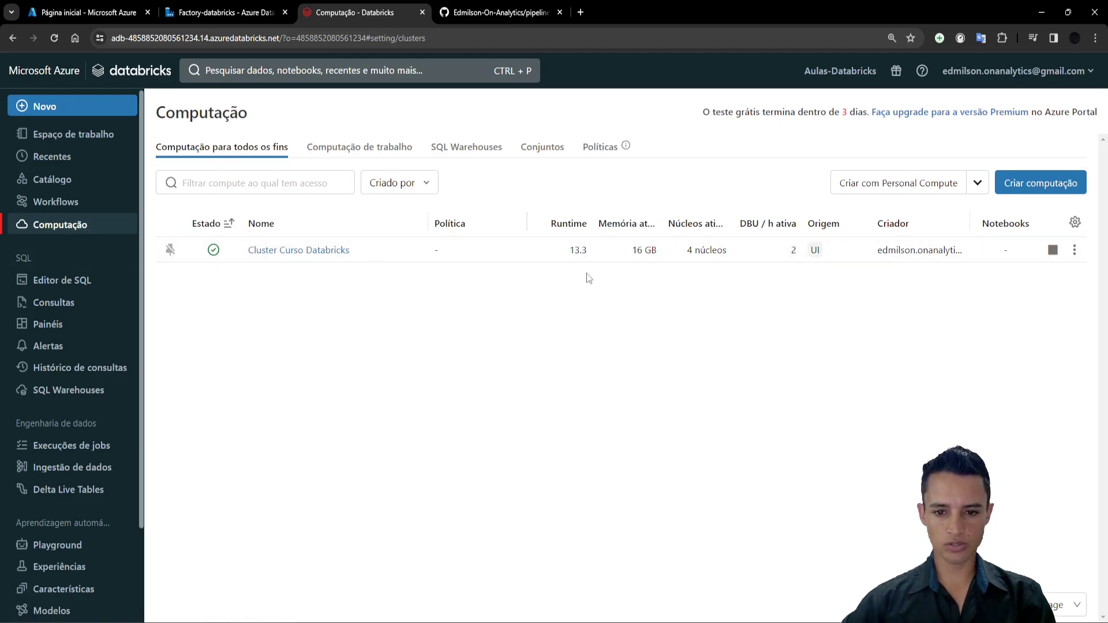
click(271, 12)
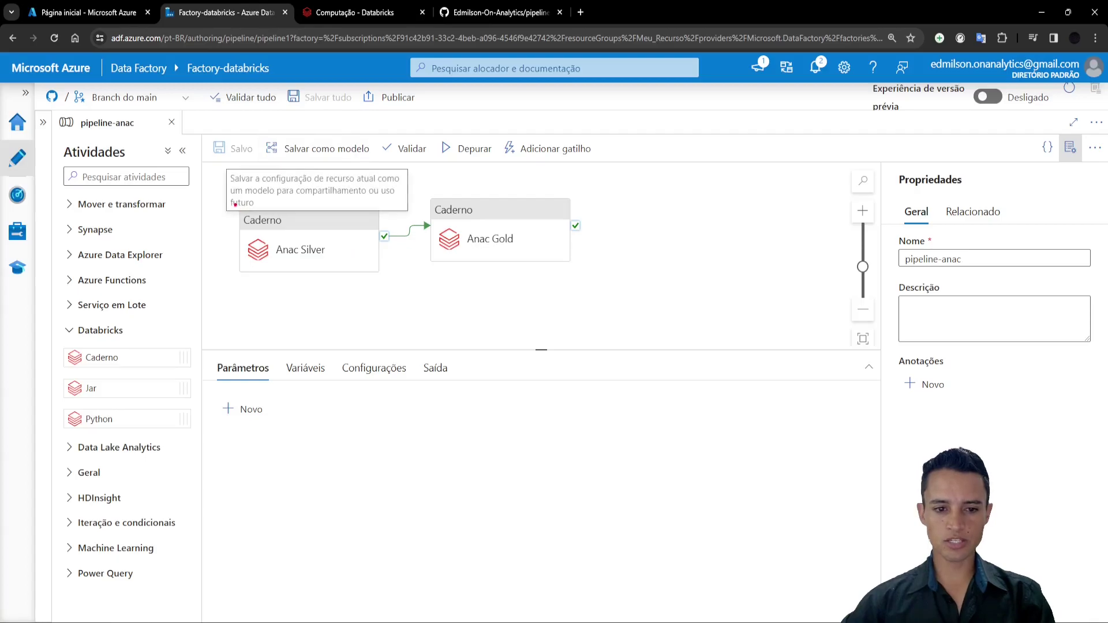
mouse_move(313, 289)
mouse_down()
mouse_move(461, 103)
mouse_move(386, 79)
mouse_move(374, 125)
mouse_up()
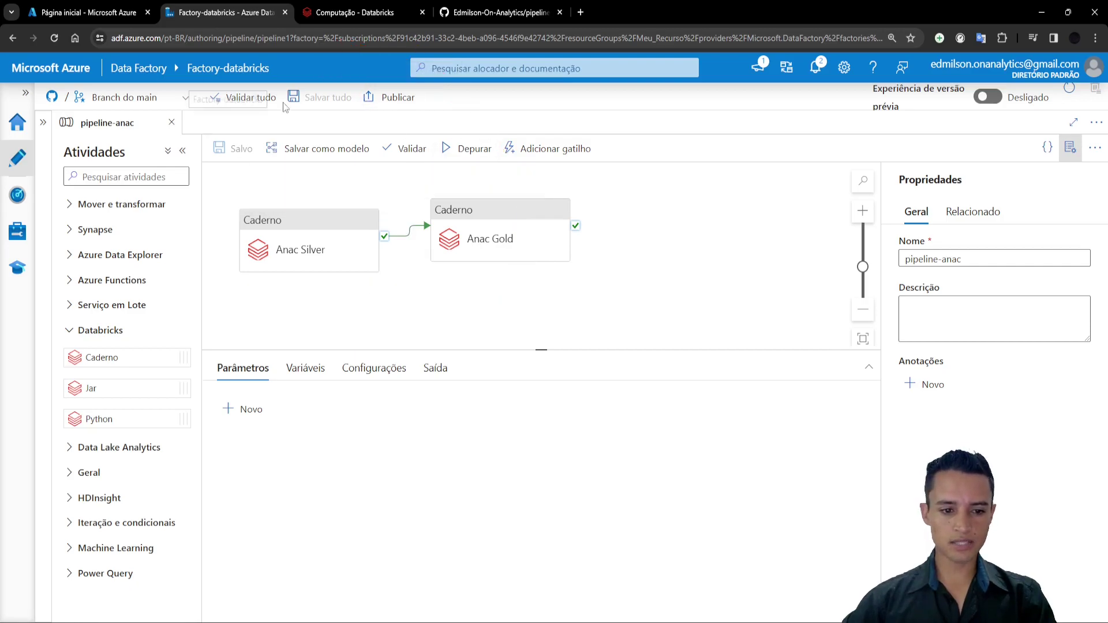
Switch to the Azure portal and open the anac container in the datalakeanac storage account
click(118, 15)
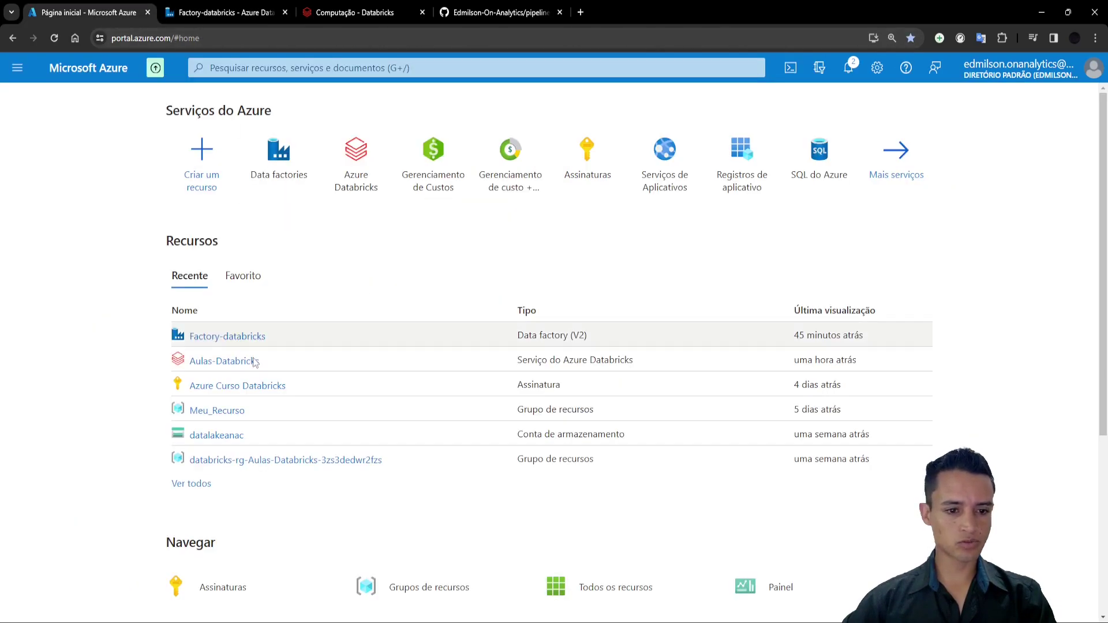
click(223, 435)
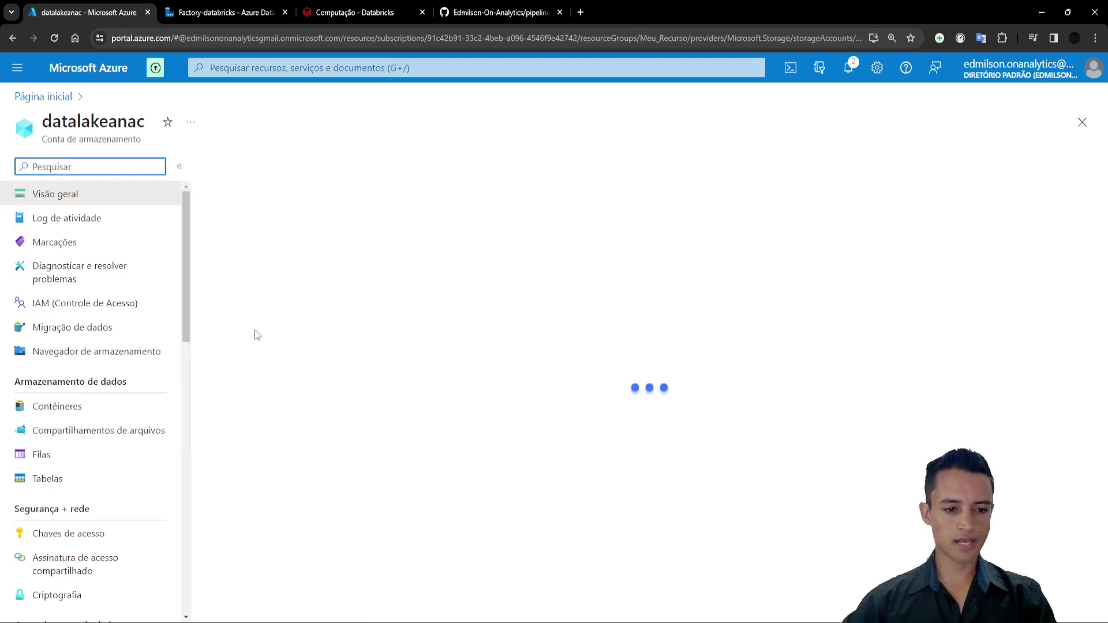
click(63, 430)
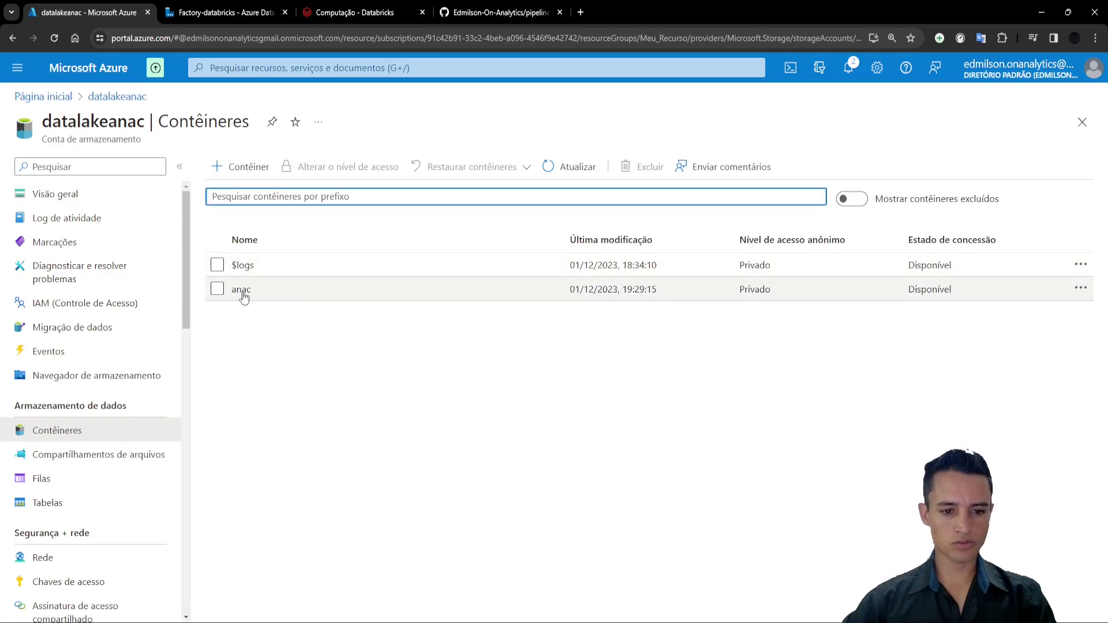
click(241, 289)
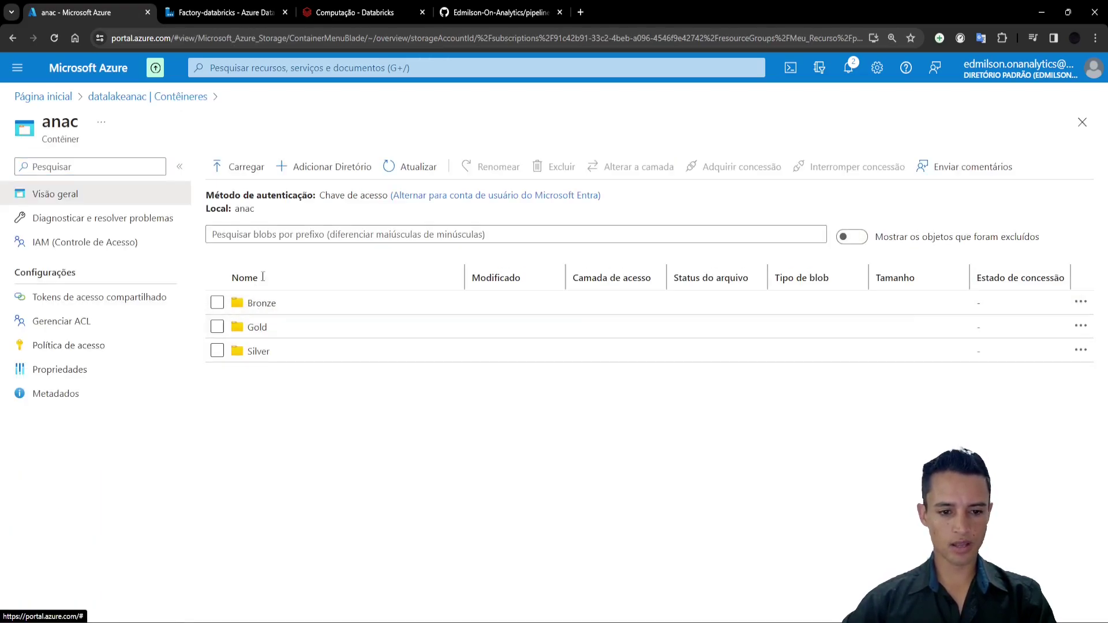
Delete the anac_silver.parquet directory from the Silver folder of the anac container
click(258, 350)
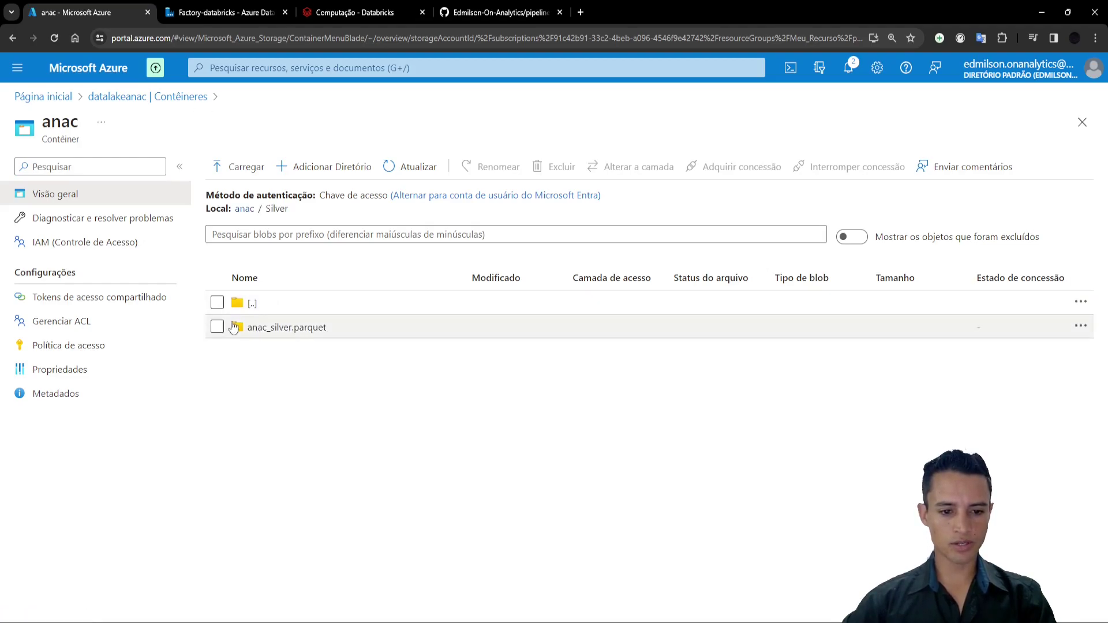
click(217, 327)
click(555, 167)
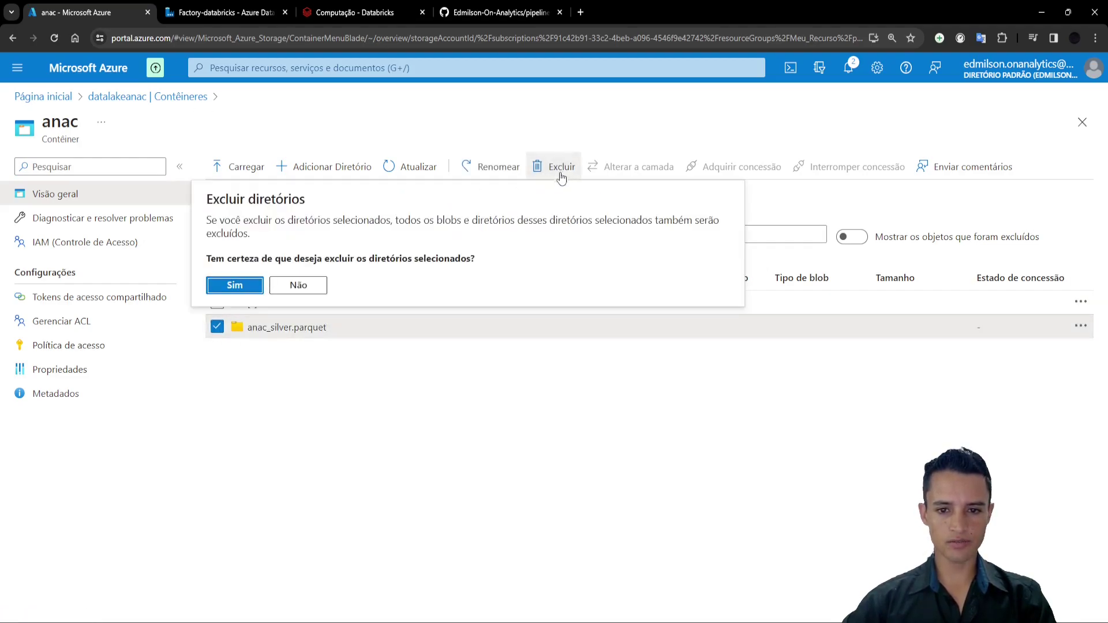
click(237, 285)
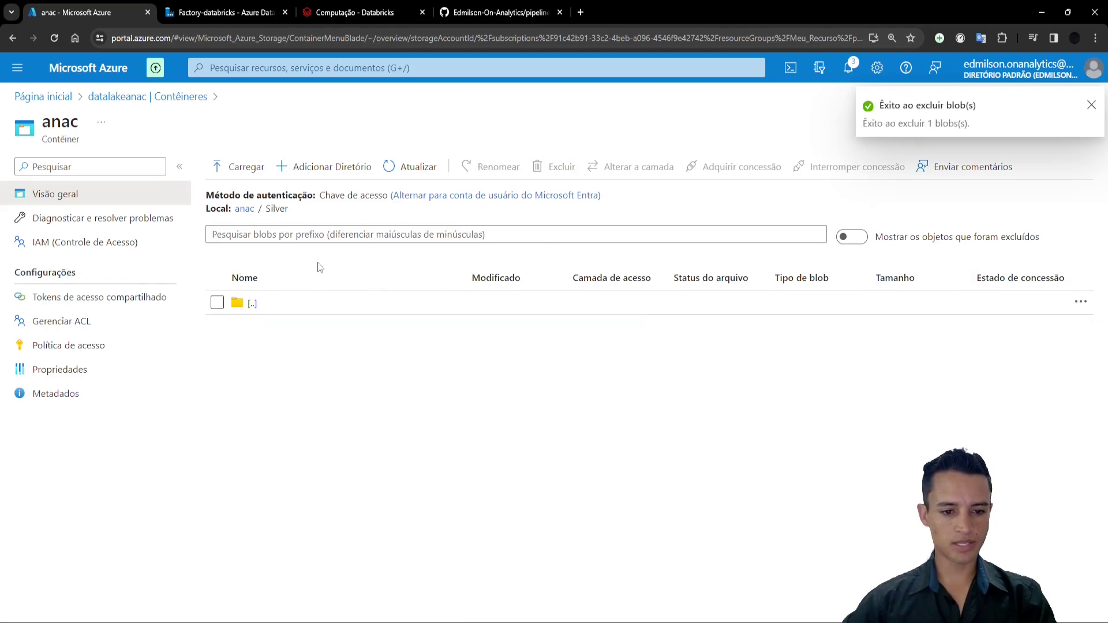
Delete the anac_gold_particionado directory from the Gold folder and return to the anac container's root
click(242, 209)
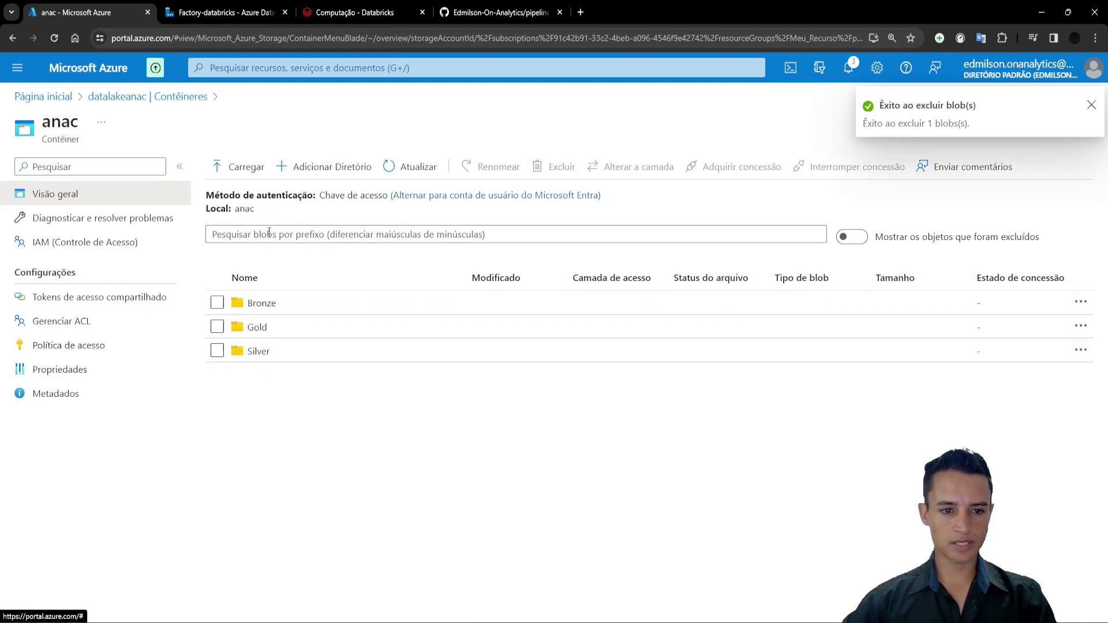
click(251, 331)
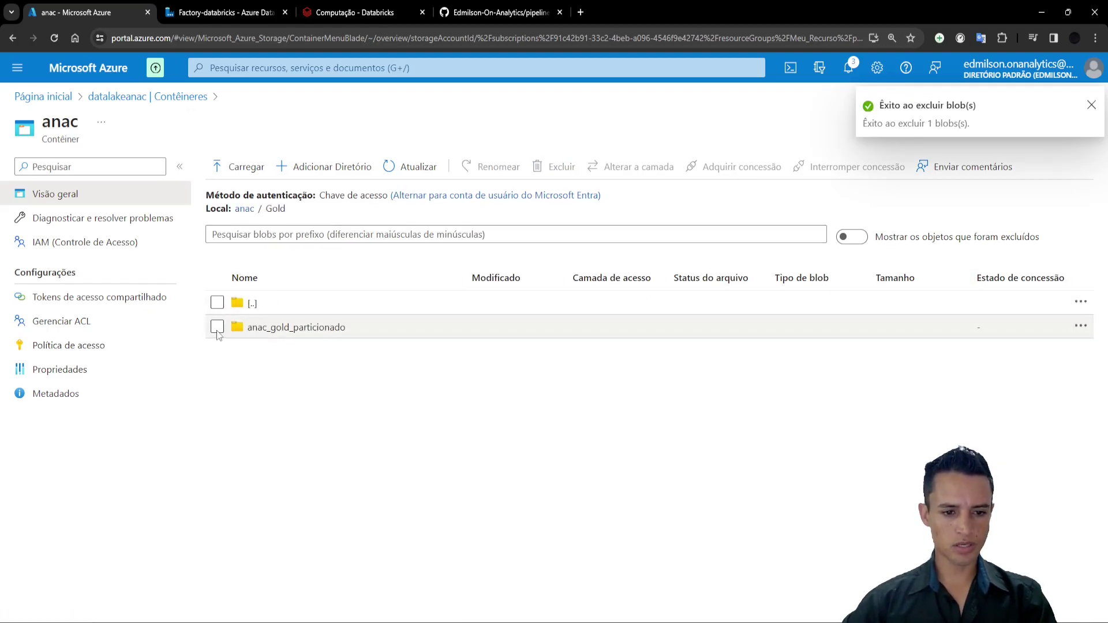
click(217, 326)
click(562, 166)
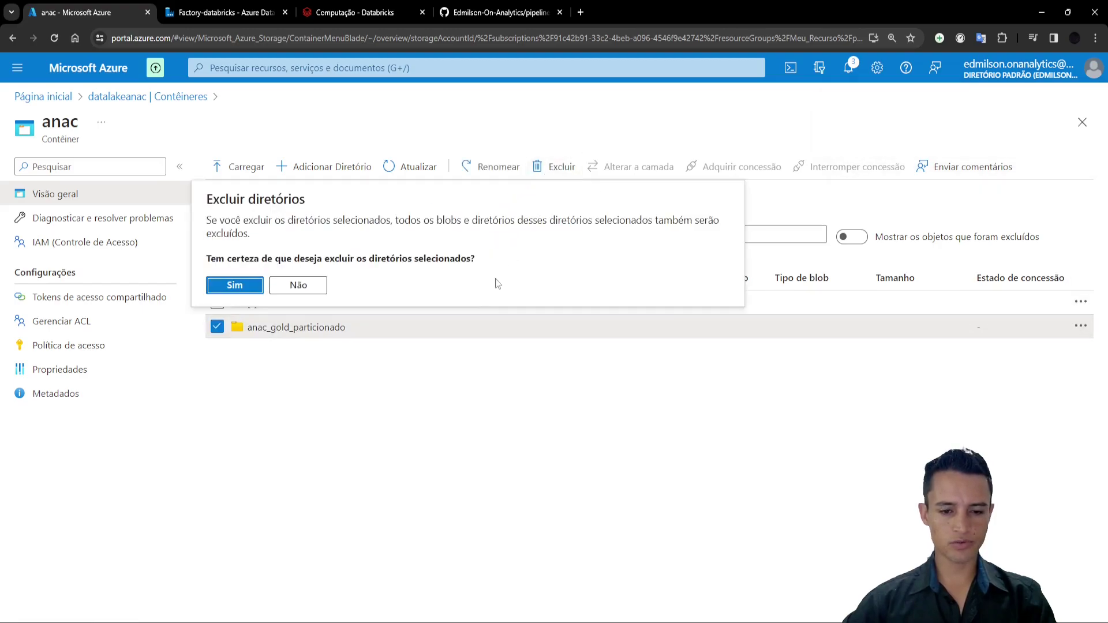
click(248, 287)
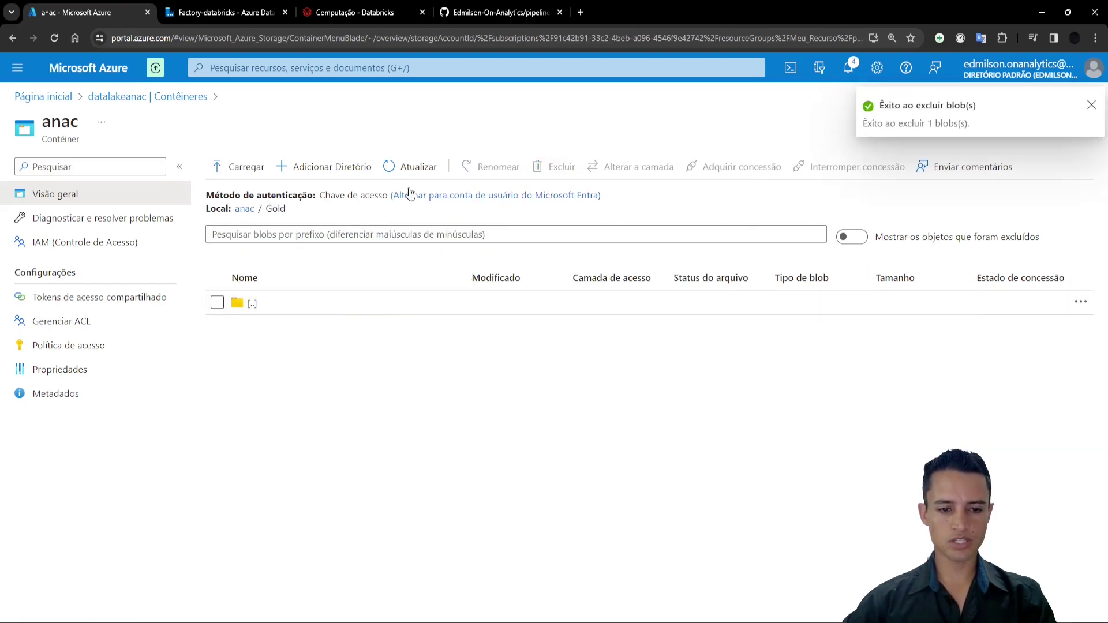
click(245, 208)
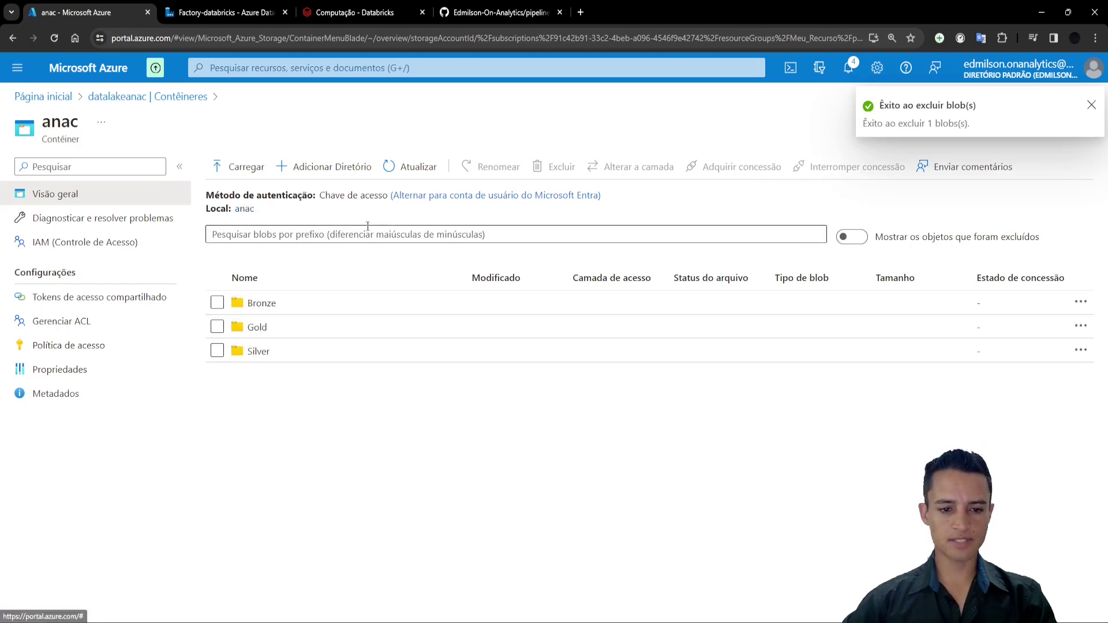
Check the state of Cluster Curso Databricks, and start a debug run of pipeline-anac in Data Factory
click(352, 16)
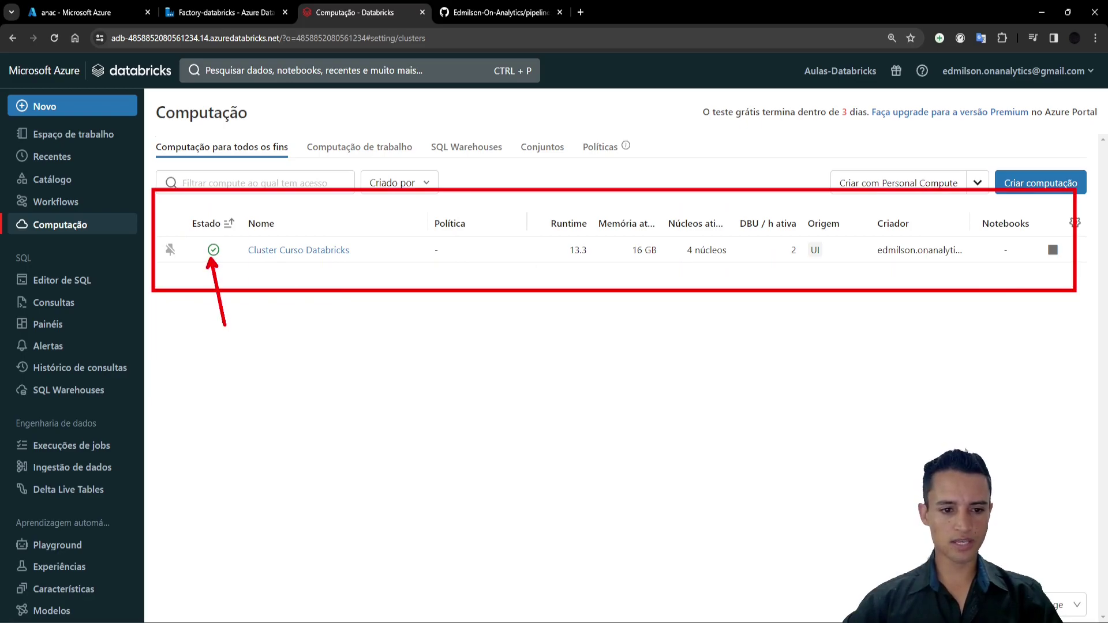
key(Escape)
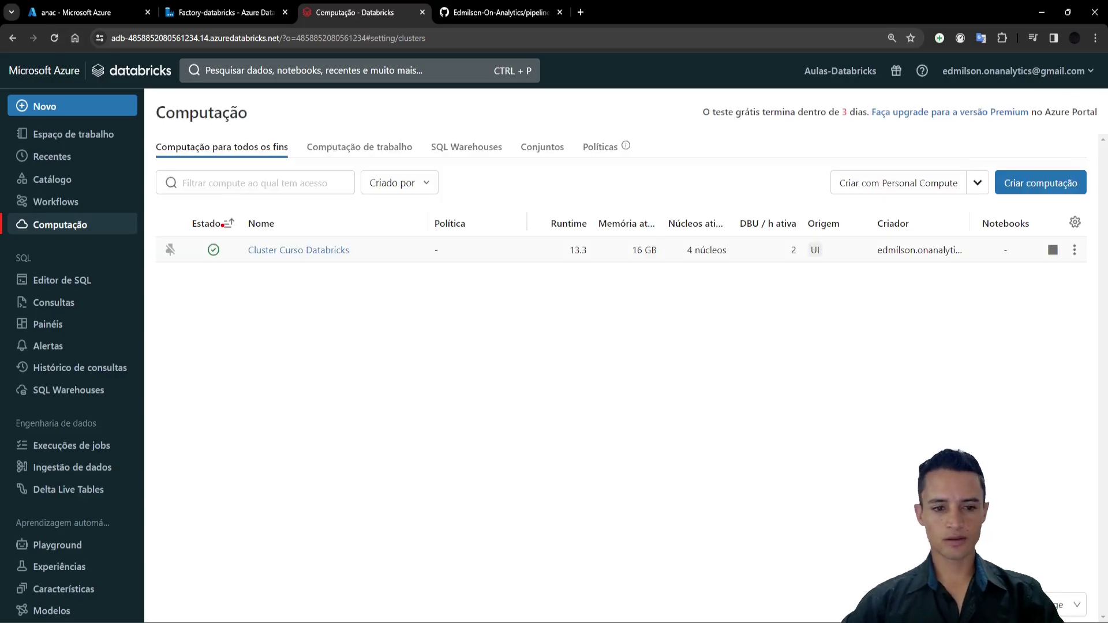
click(230, 18)
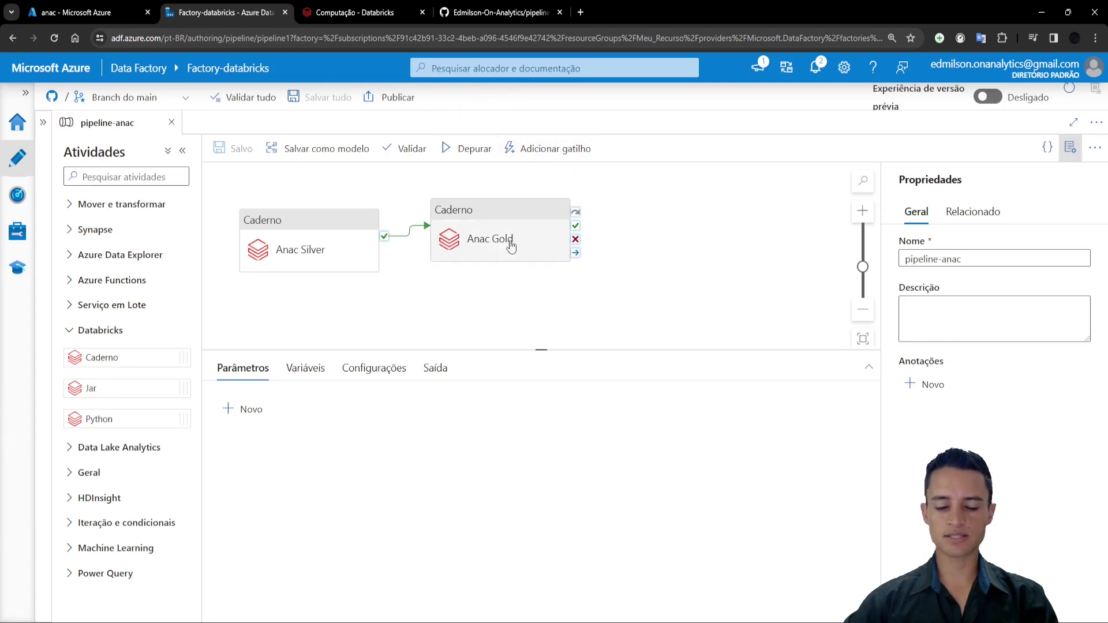
click(471, 155)
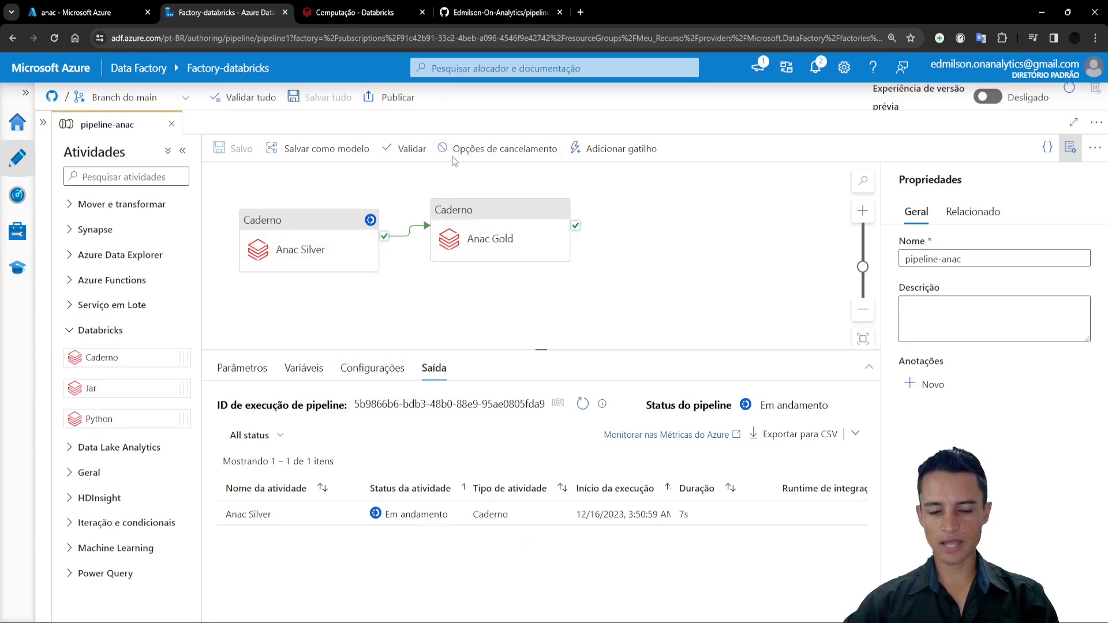
Switch to Databricks and open the workflow job runs to examine the state of the run submitted by Data Factory
click(404, 23)
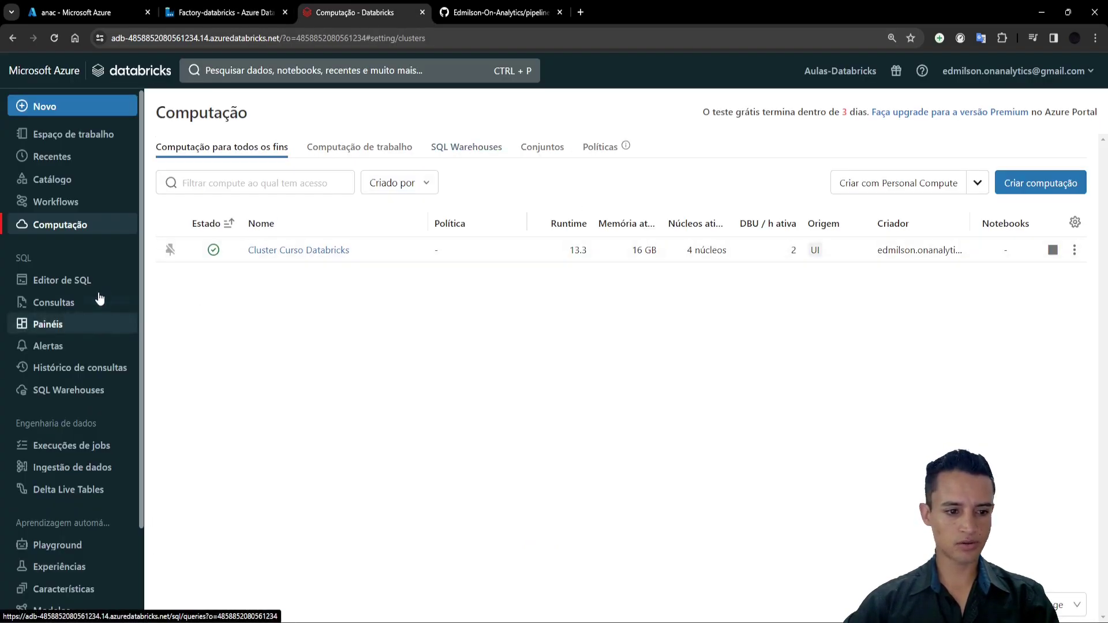
click(63, 204)
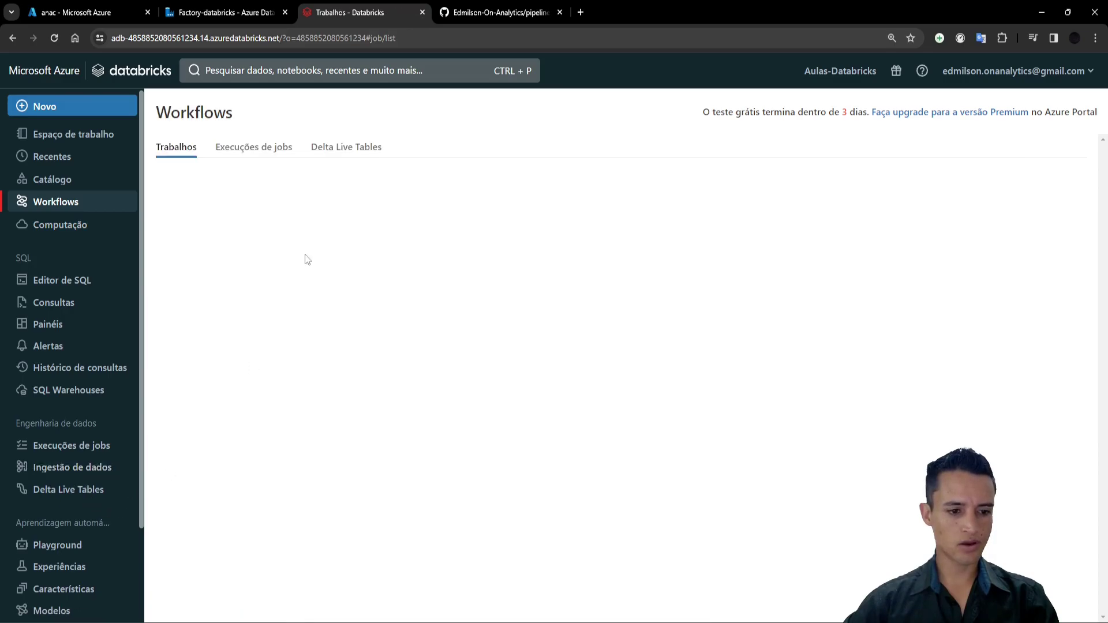
drag(259, 128, 288, 102)
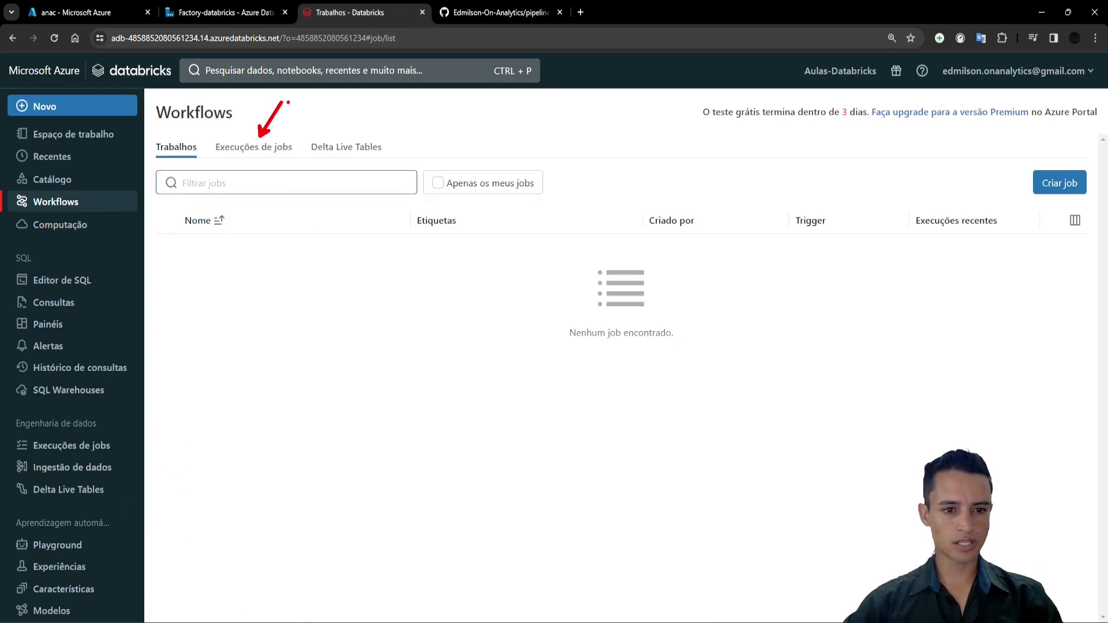
click(254, 149)
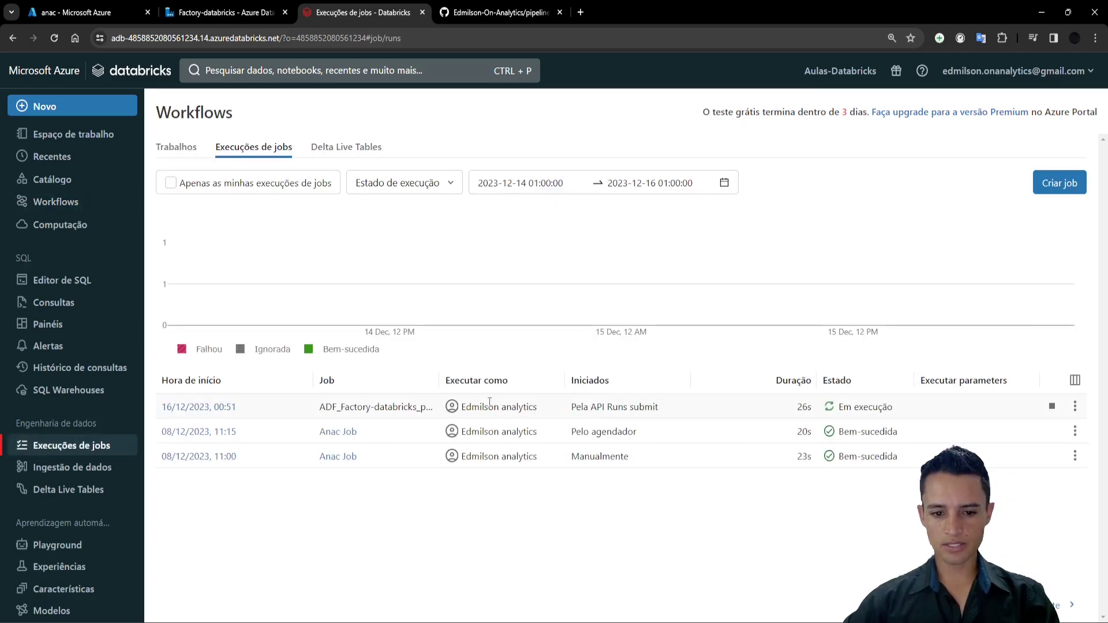
drag(802, 375, 940, 444)
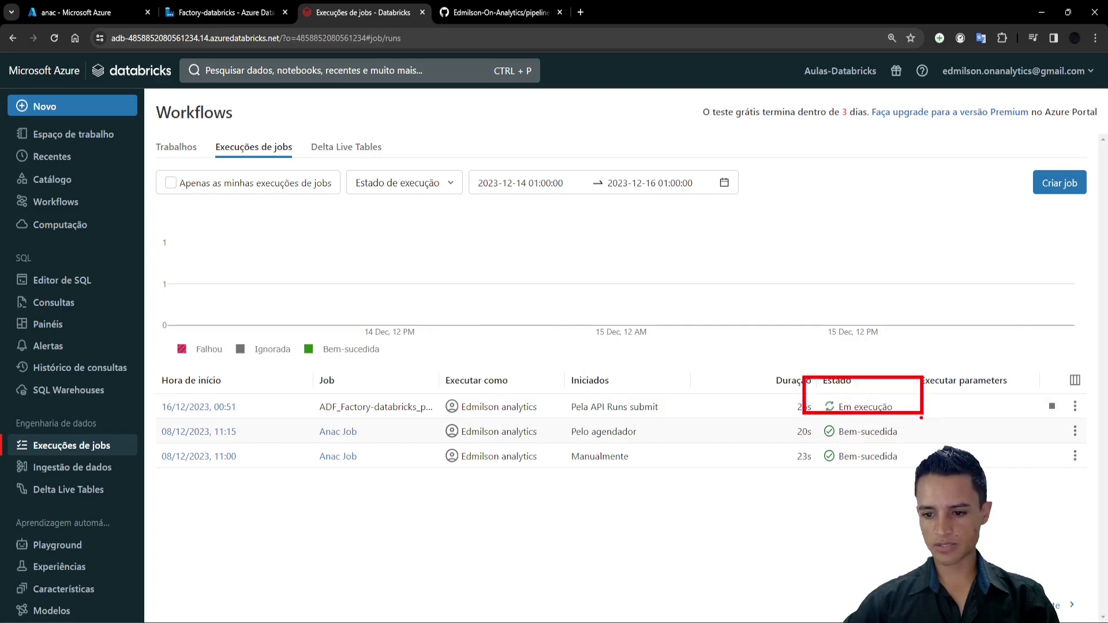
Check the Anac Silver and Anac Gold activity statuses in Data Factory against the job runs in Databricks
click(225, 12)
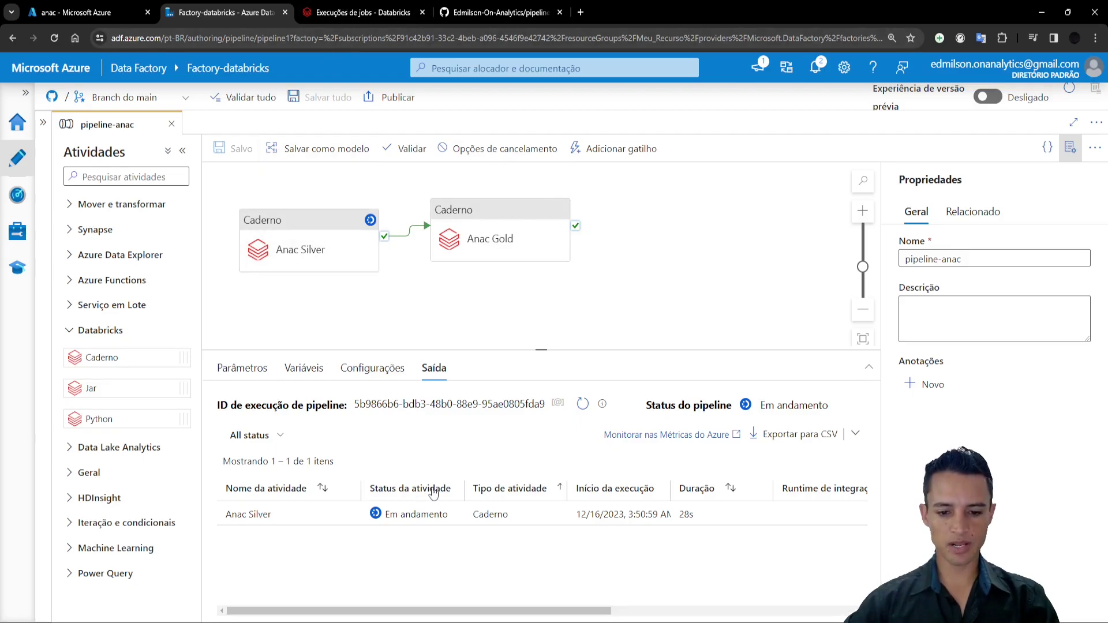
key(ctrl+l)
click(367, 22)
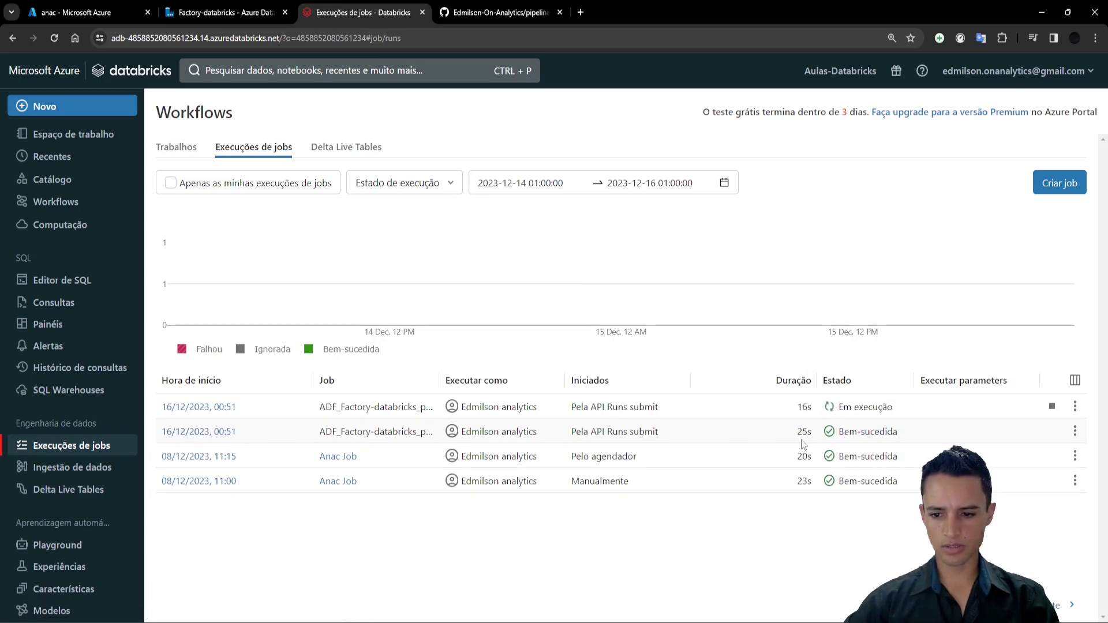
click(196, 13)
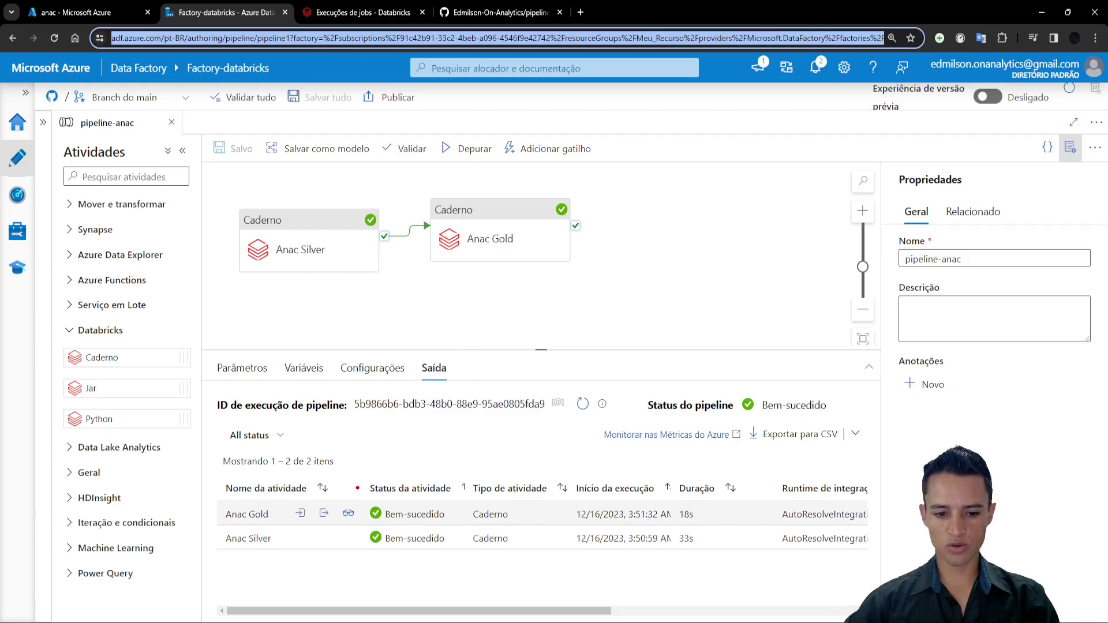
click(364, 13)
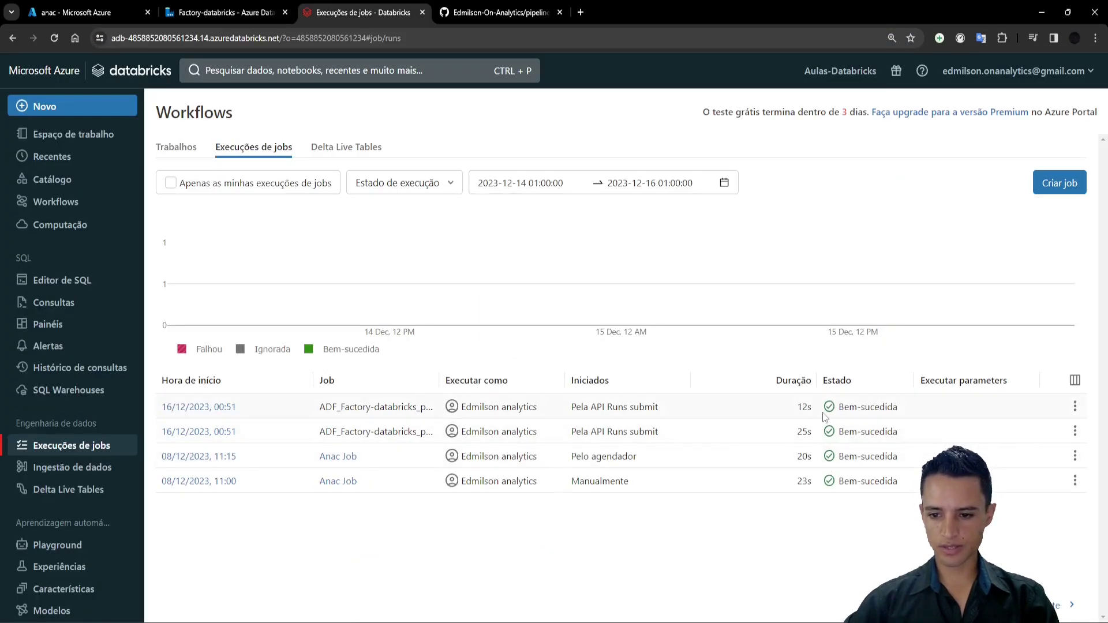
Refresh the anac container in the Azure portal and examine its Silver folder and the anac_gold_particionado directory in Gold
click(91, 11)
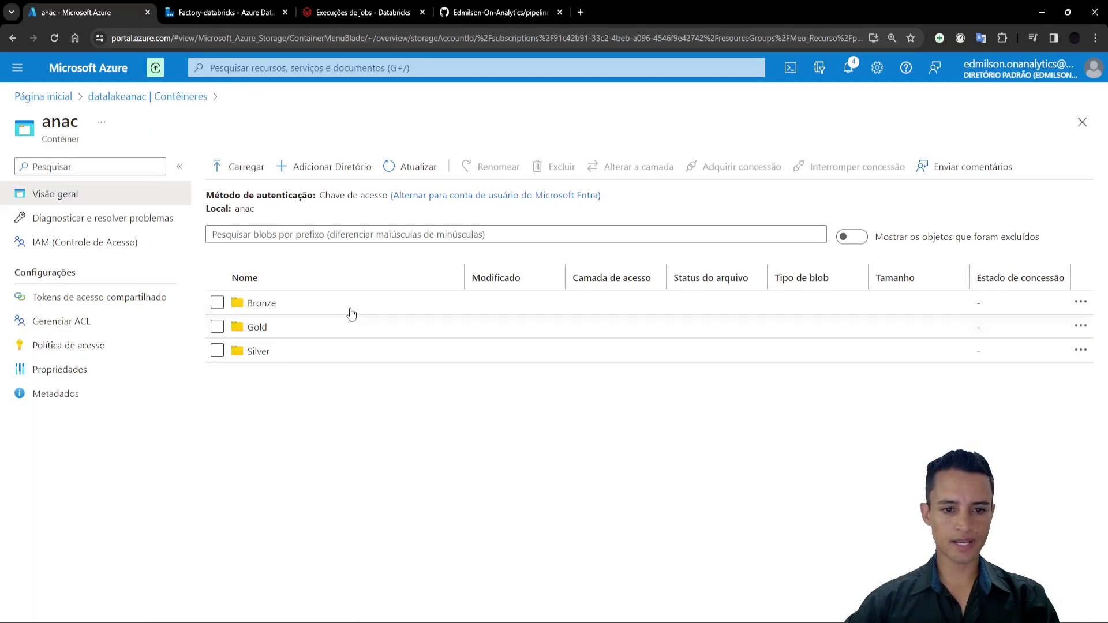
click(409, 168)
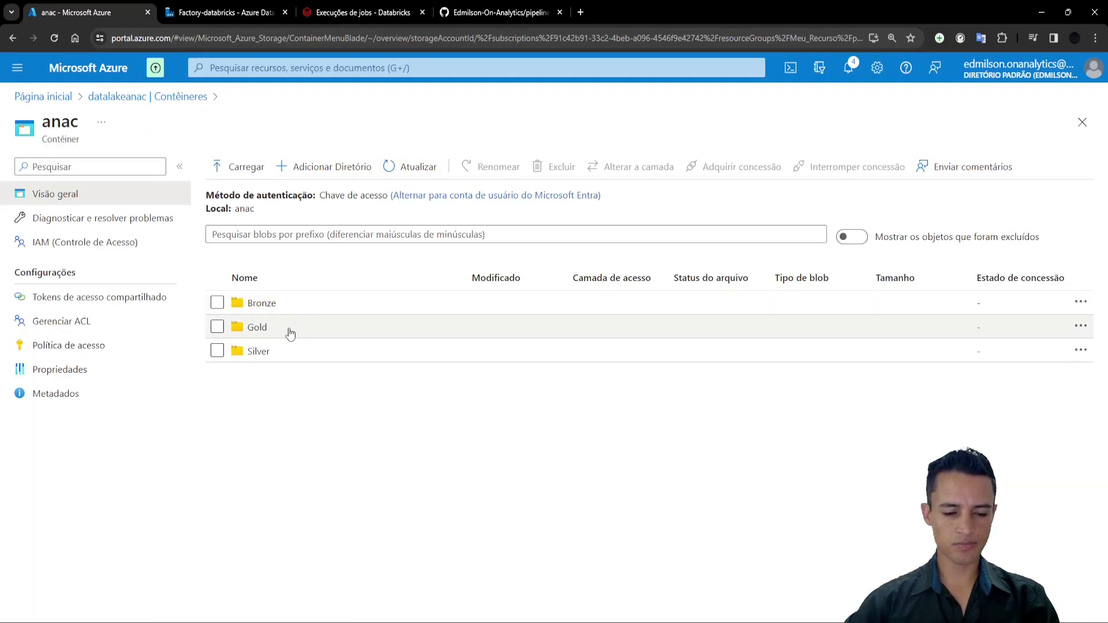
click(257, 351)
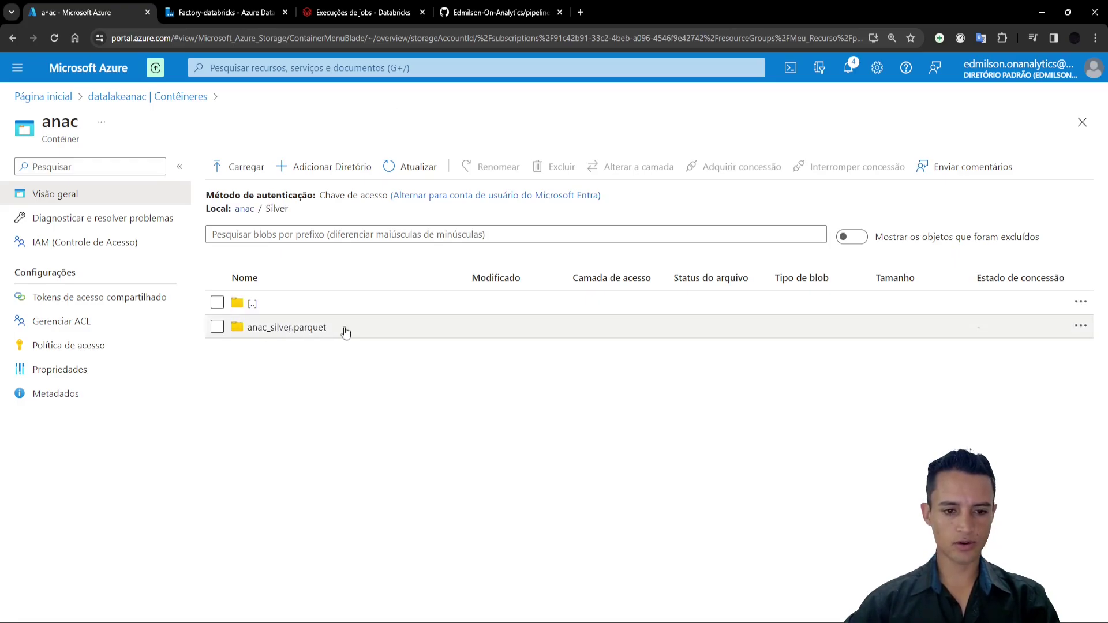
click(245, 208)
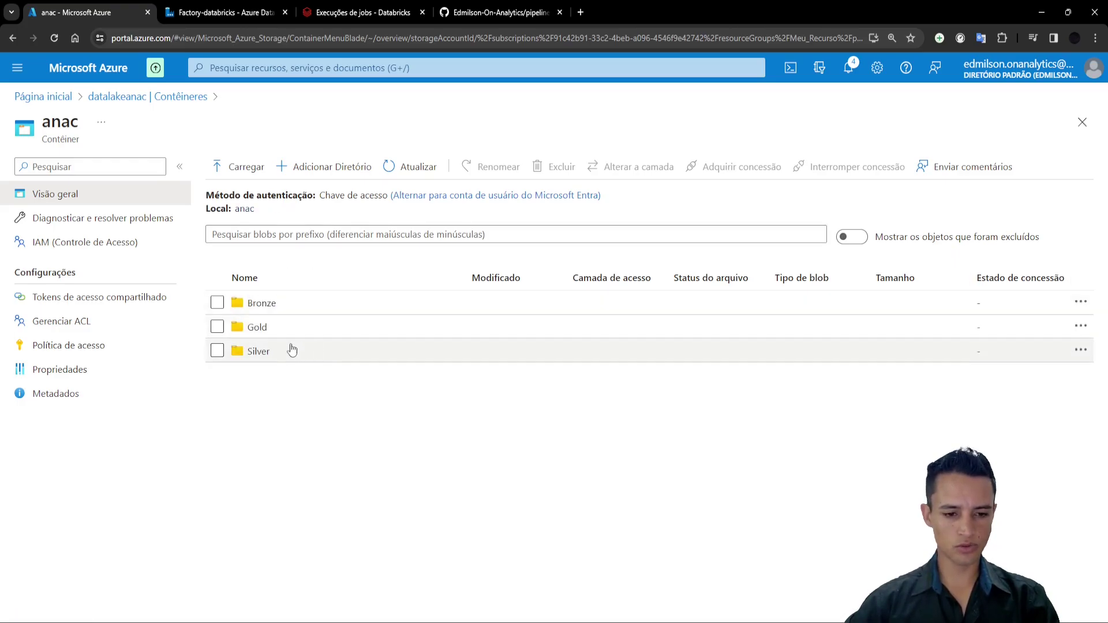
click(257, 328)
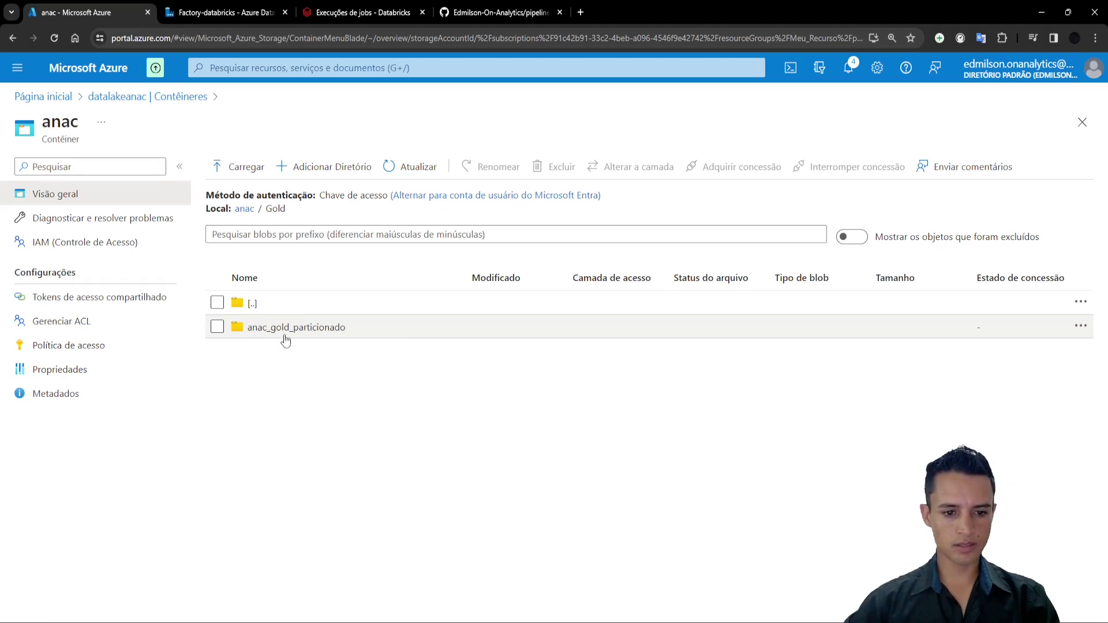
click(296, 335)
scroll(412, 344, down, 5)
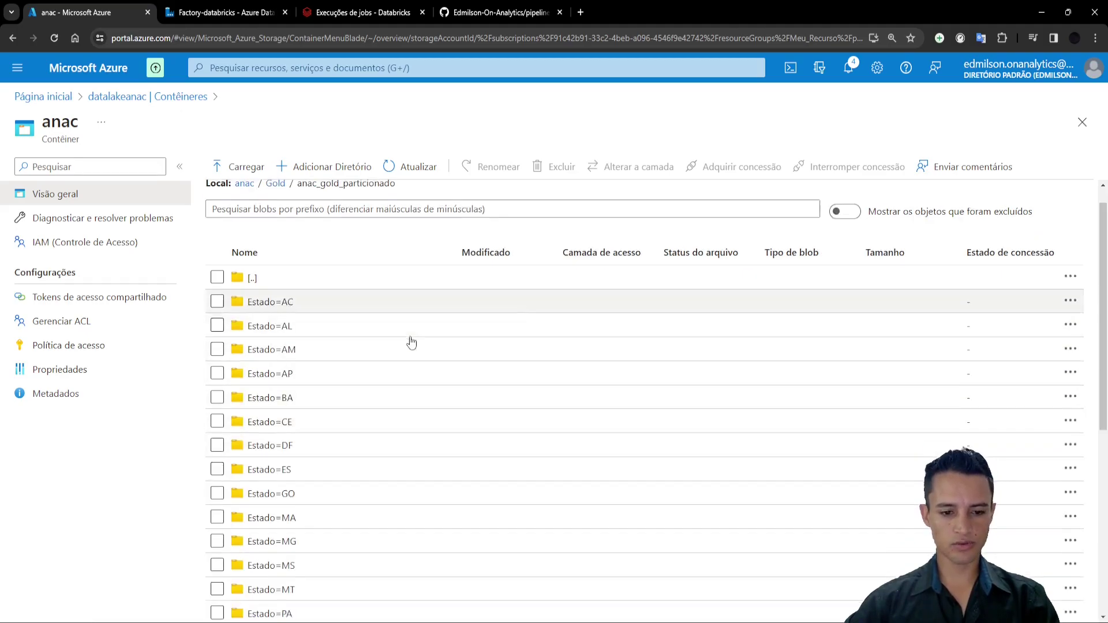
Delete the anac_gold_particionado directory from the Gold folder of the anac container
scroll(388, 430, up, 5)
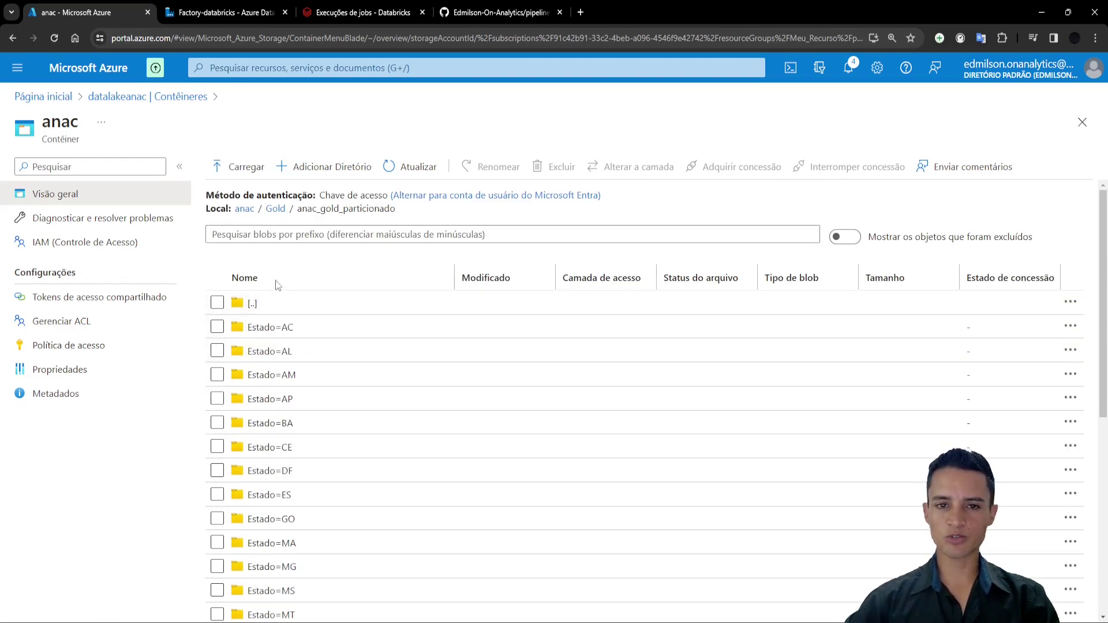
click(245, 209)
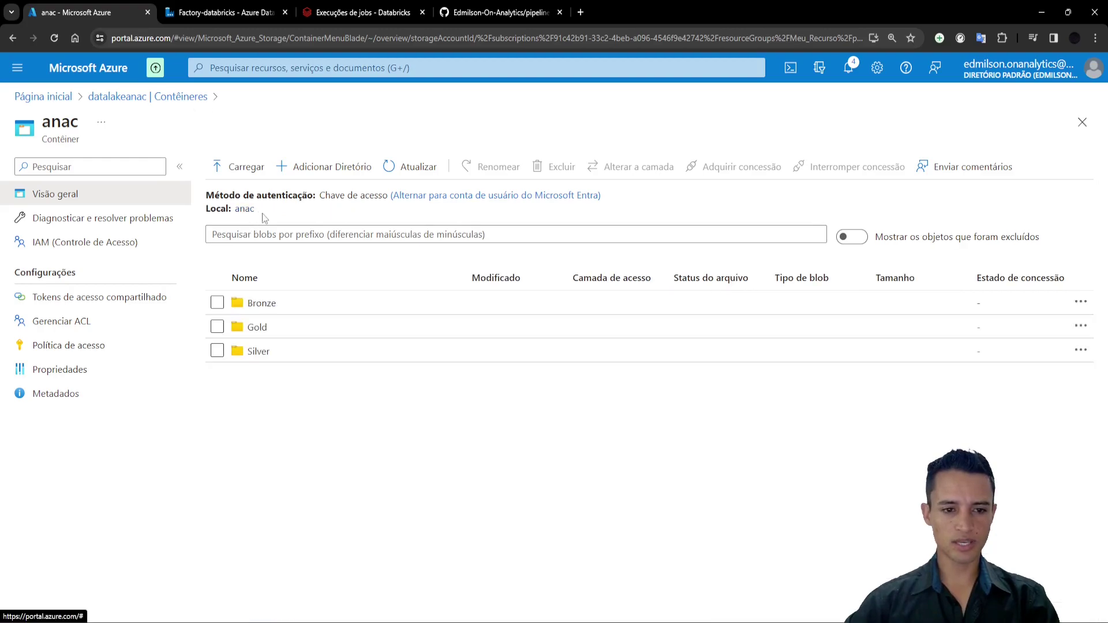
click(260, 328)
click(218, 327)
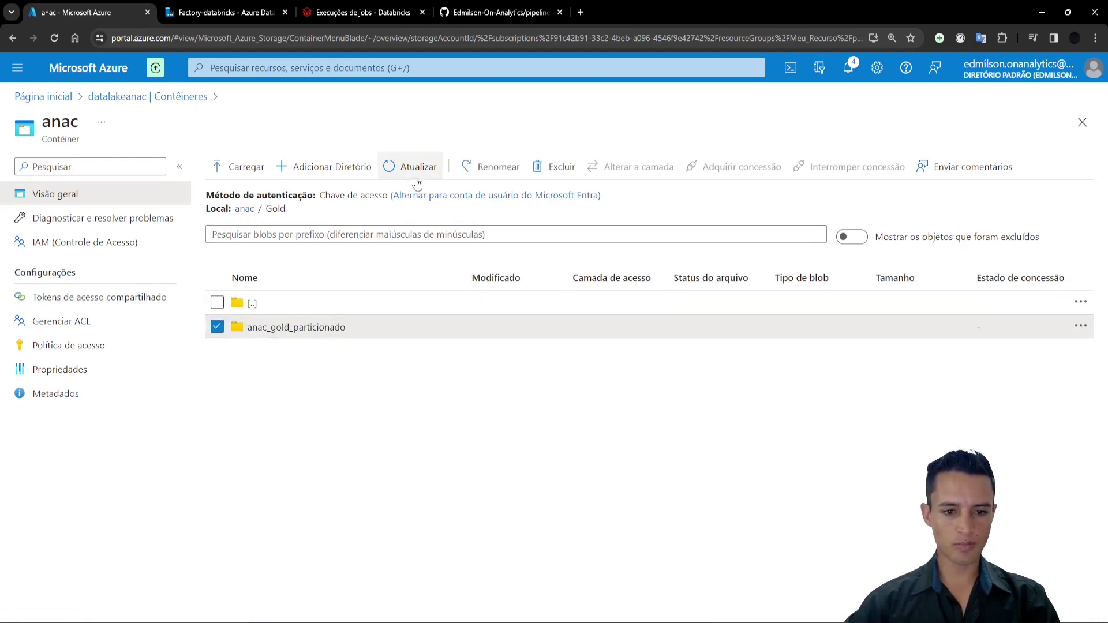
click(547, 173)
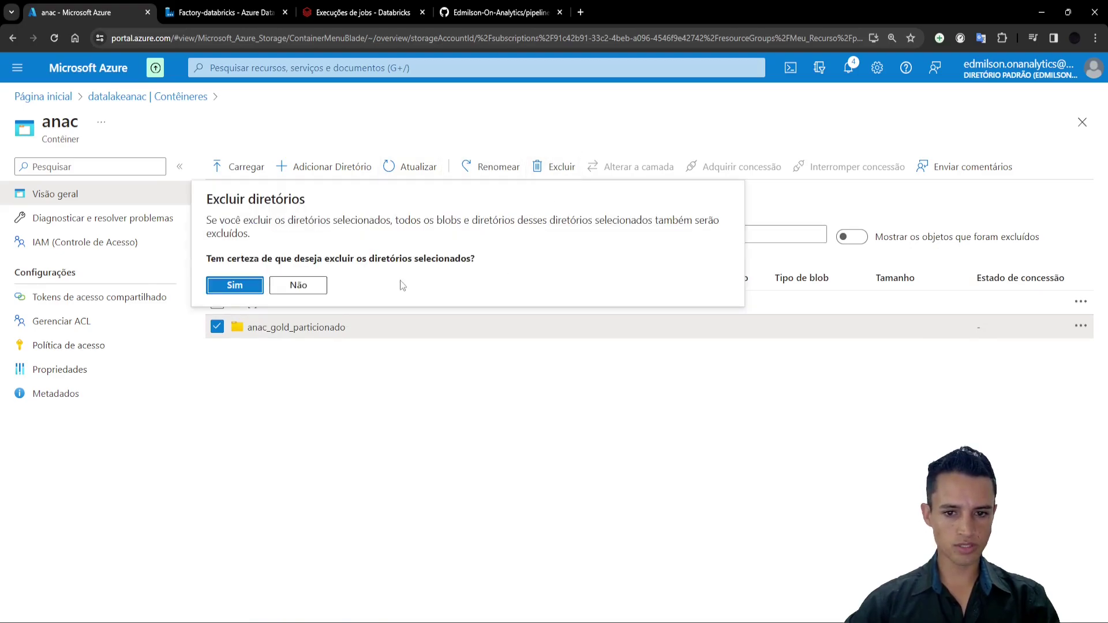
click(245, 286)
Delete the anac_silver.parquet directory from the Silver folder, and switch to pipeline-anac in Data Factory
click(252, 303)
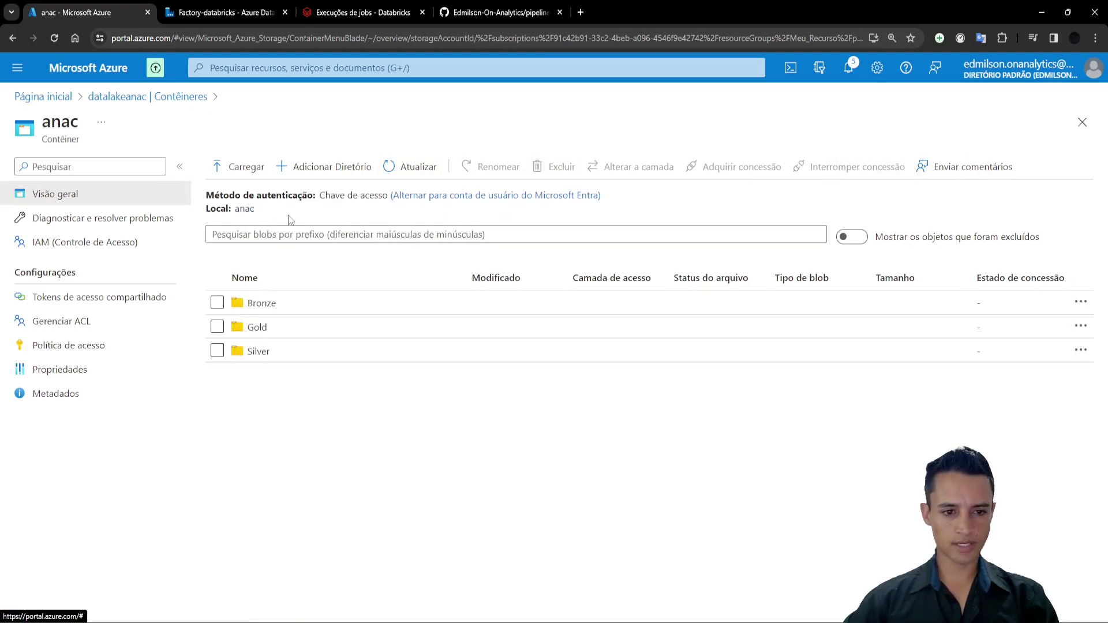
click(258, 352)
click(217, 330)
click(551, 168)
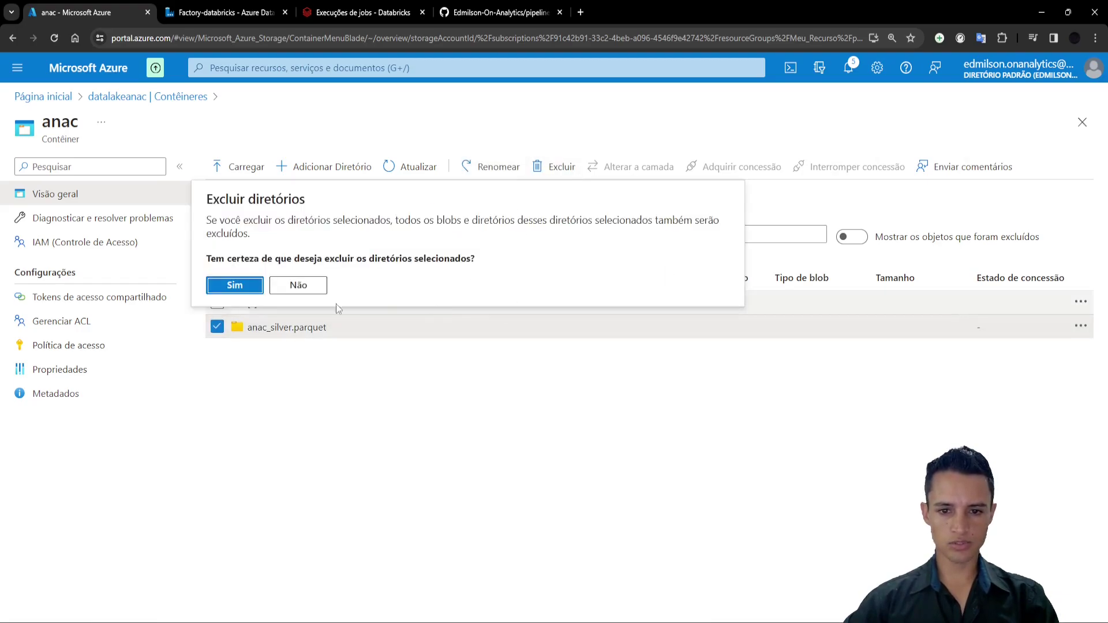
click(235, 285)
click(214, 6)
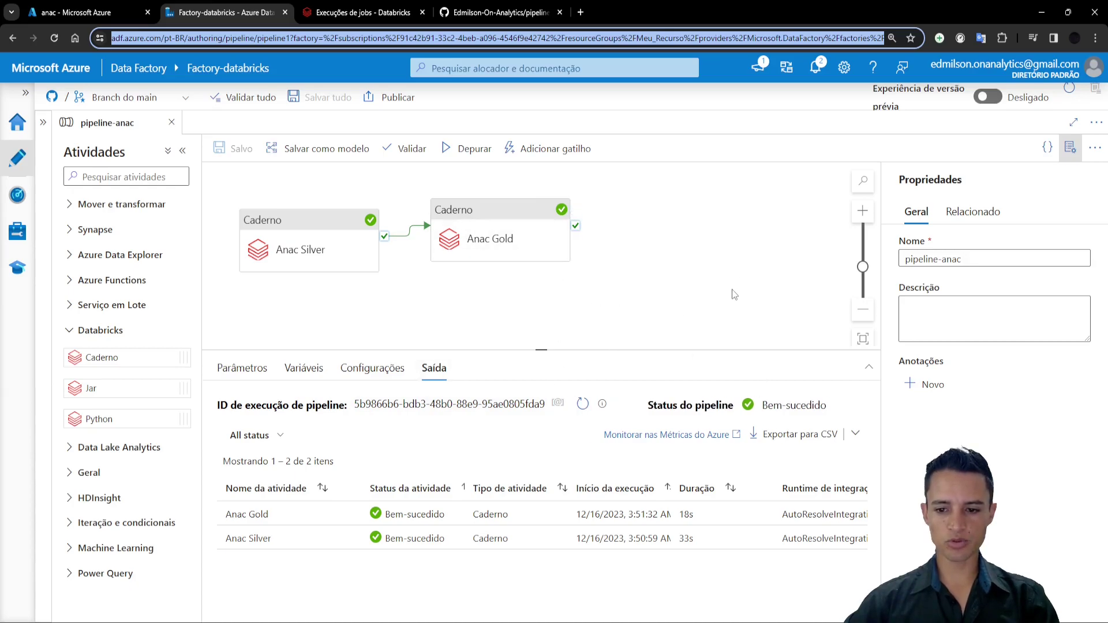
click(727, 248)
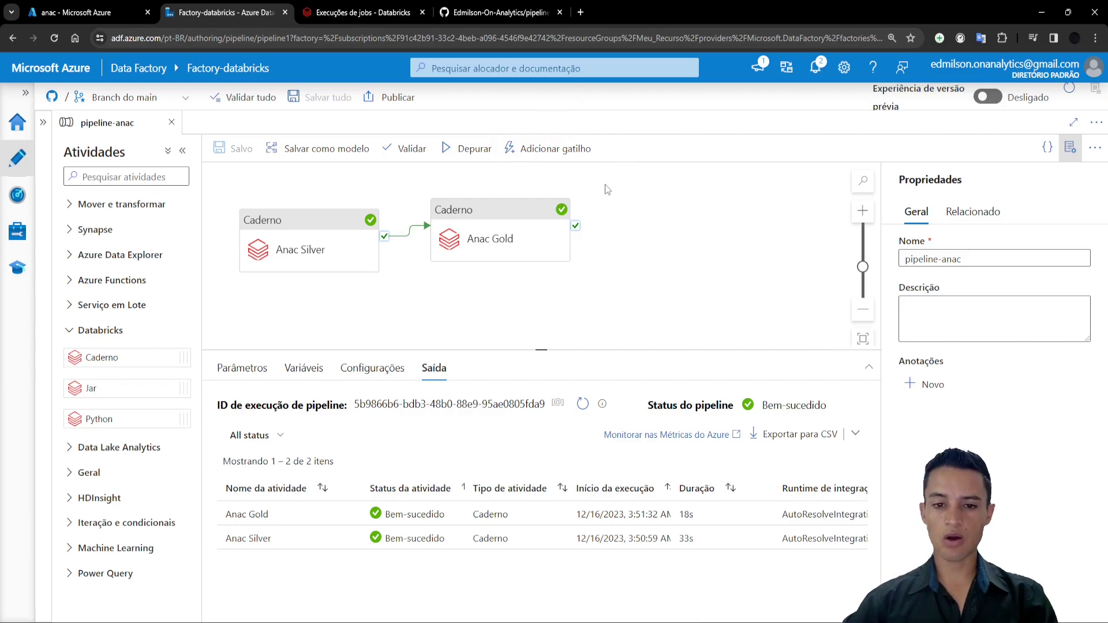
click(542, 153)
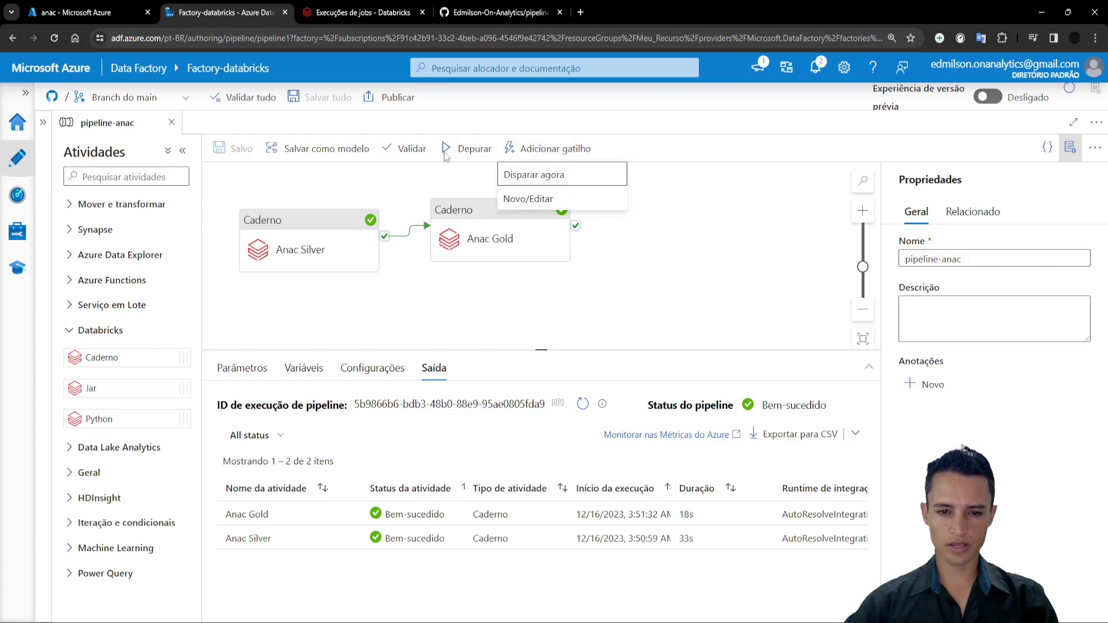
click(529, 199)
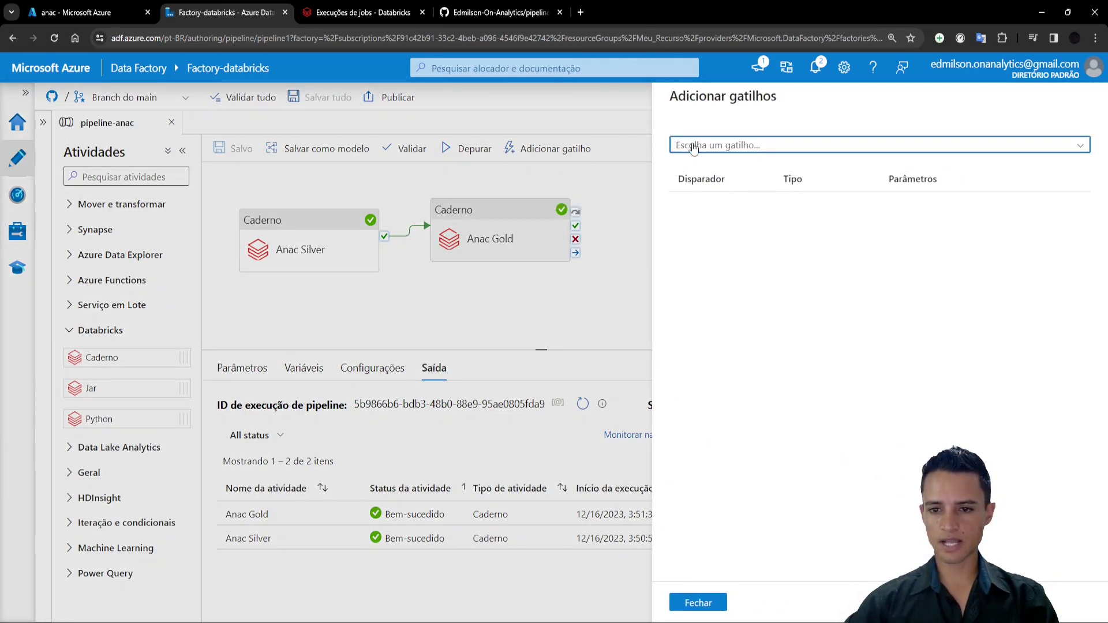
click(727, 150)
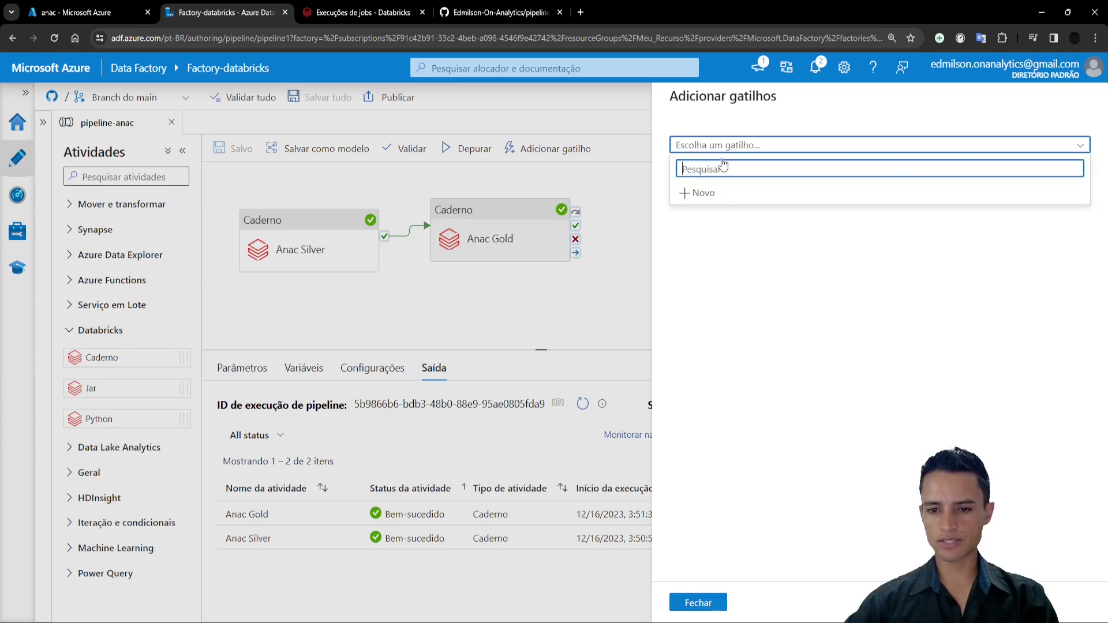
click(697, 147)
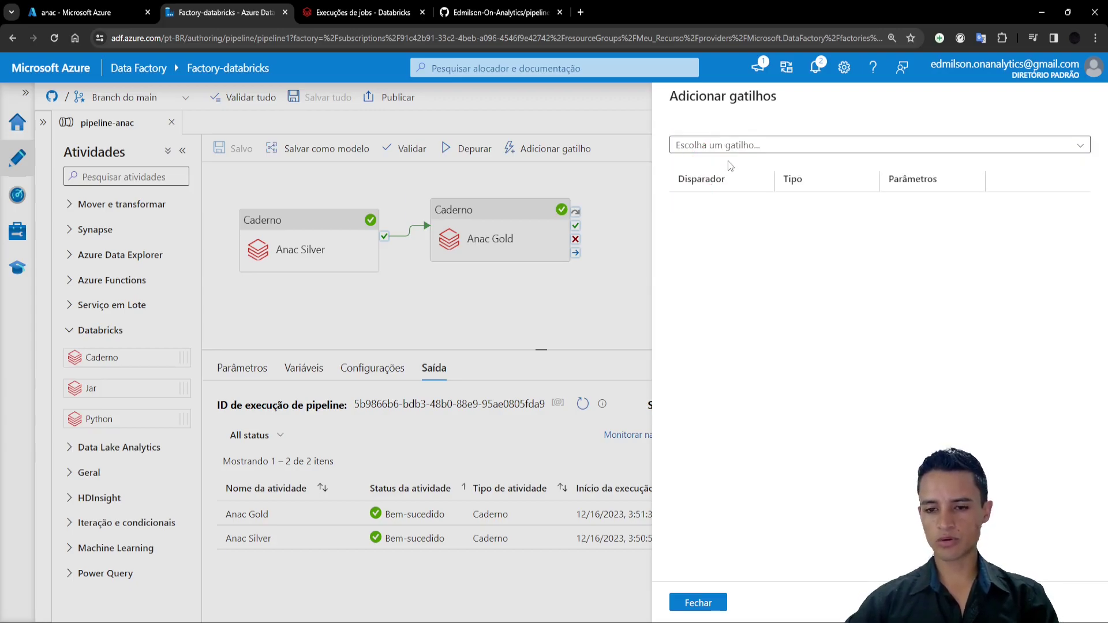
key(Escape)
Start a new trigger for pipeline-anac, naming it triggerAnac and keeping the type Agenda
click(545, 149)
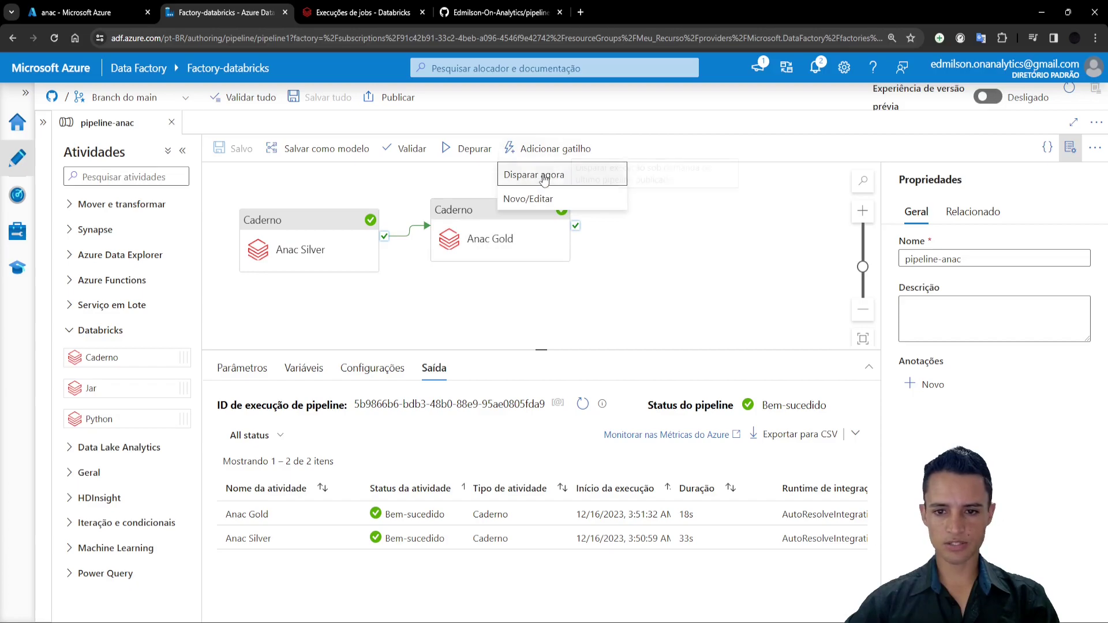
click(543, 199)
click(726, 150)
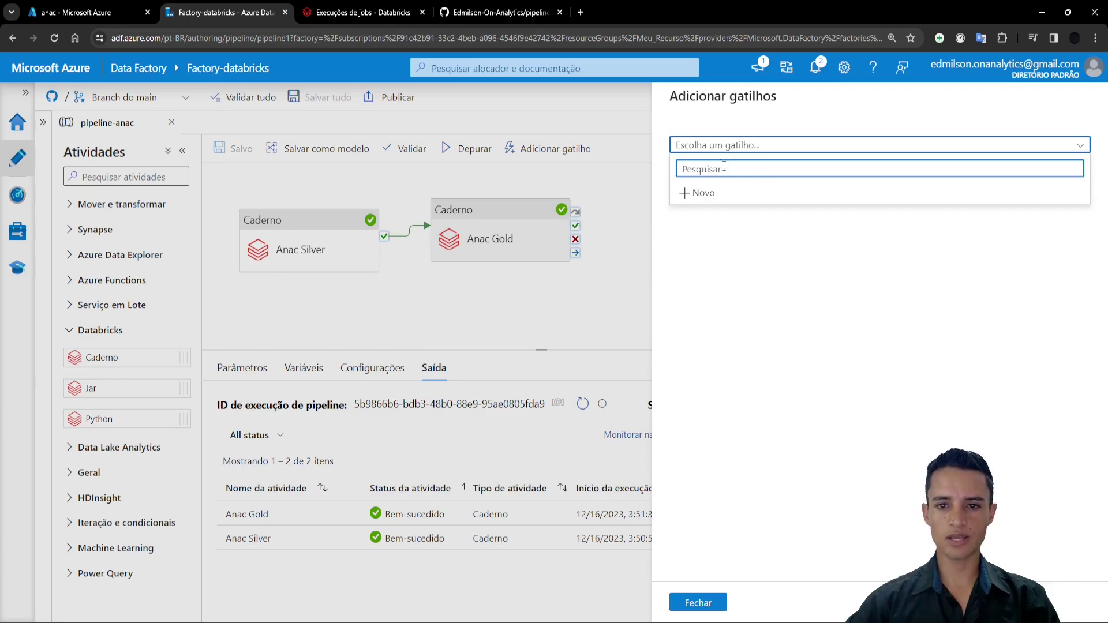
click(706, 194)
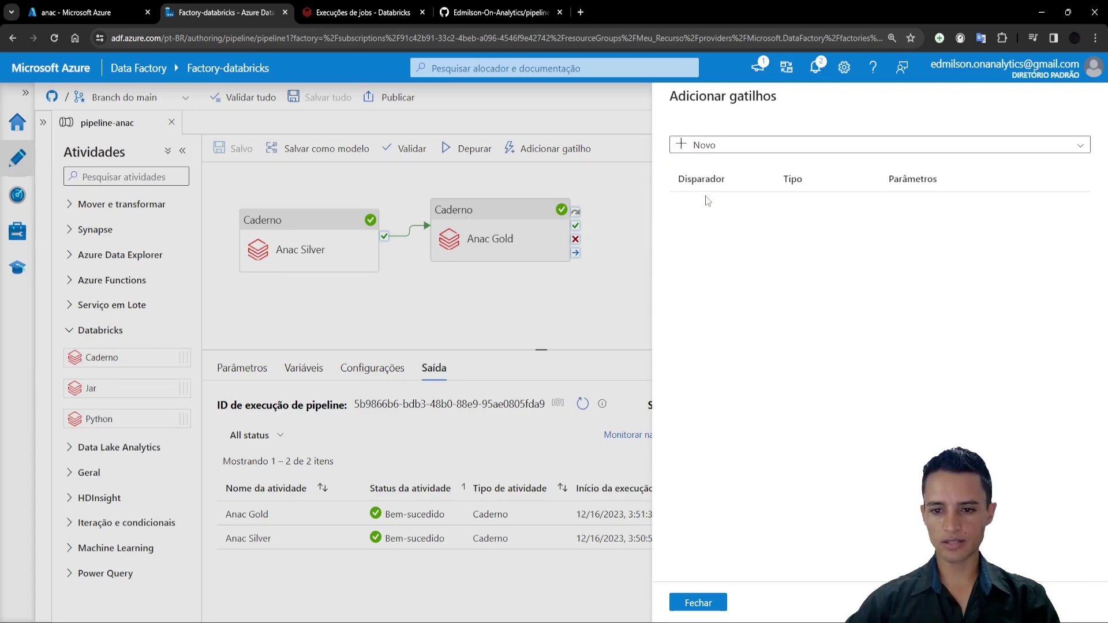
click(726, 145)
key(BackSpace)
text(Anac)
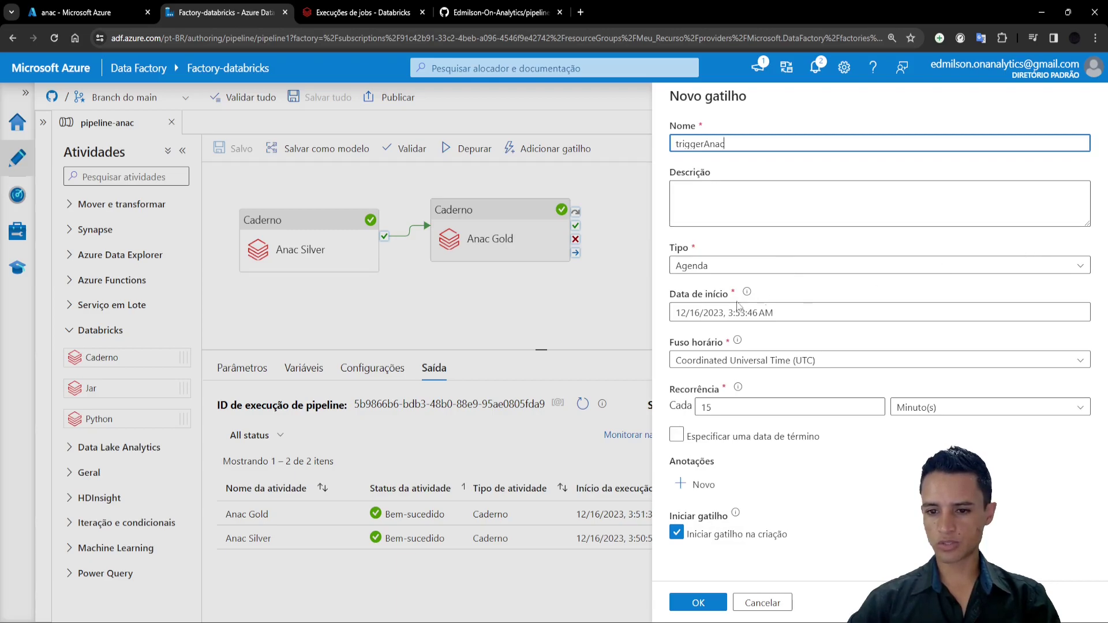
click(814, 265)
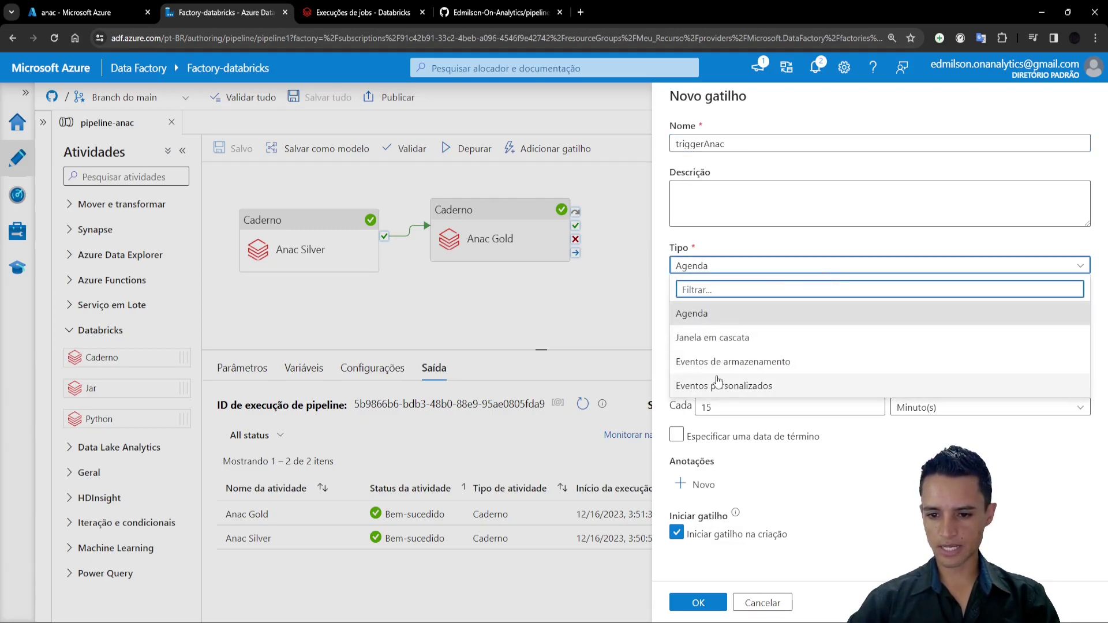
click(700, 320)
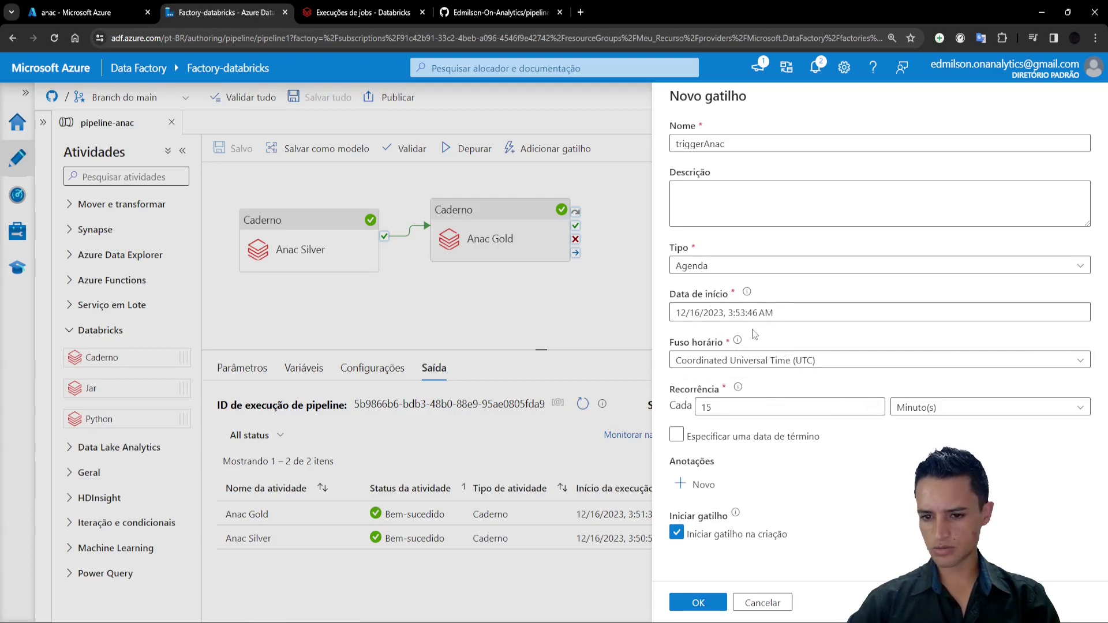
Set the trigger's start date to 12/15/2023 with a start time of 1:00:46 AM
click(738, 316)
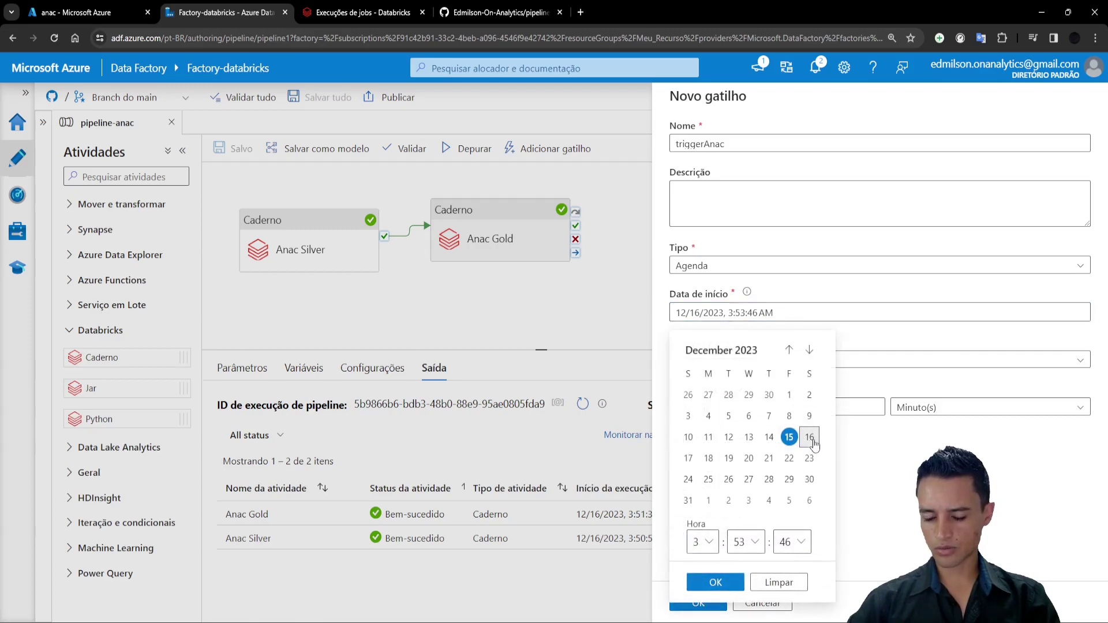
click(701, 541)
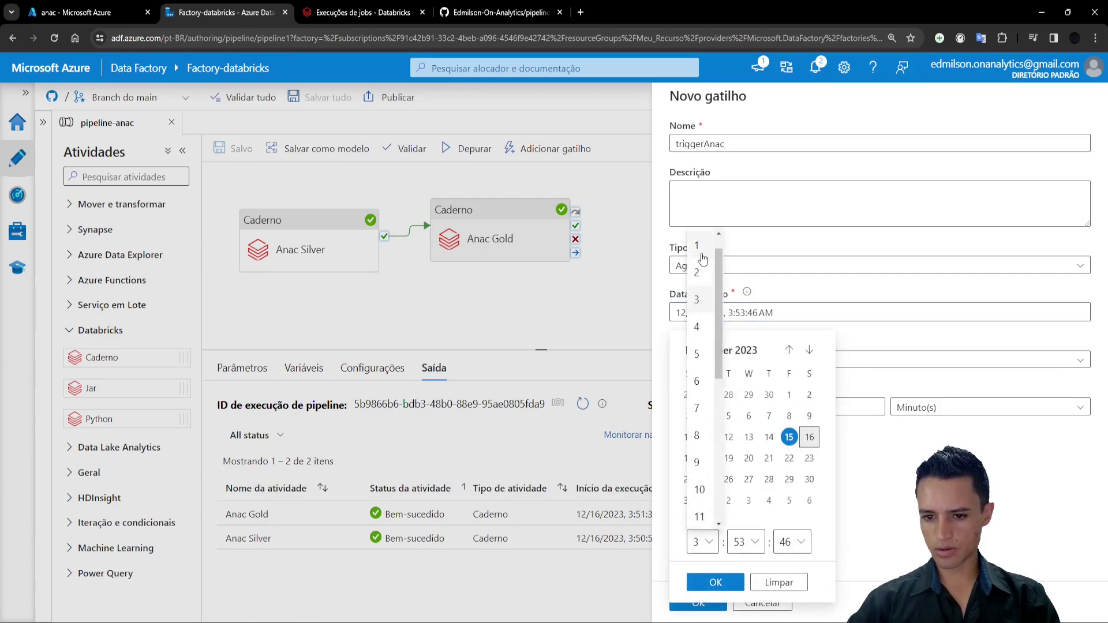
click(702, 260)
click(744, 541)
scroll(749, 338, up, 15)
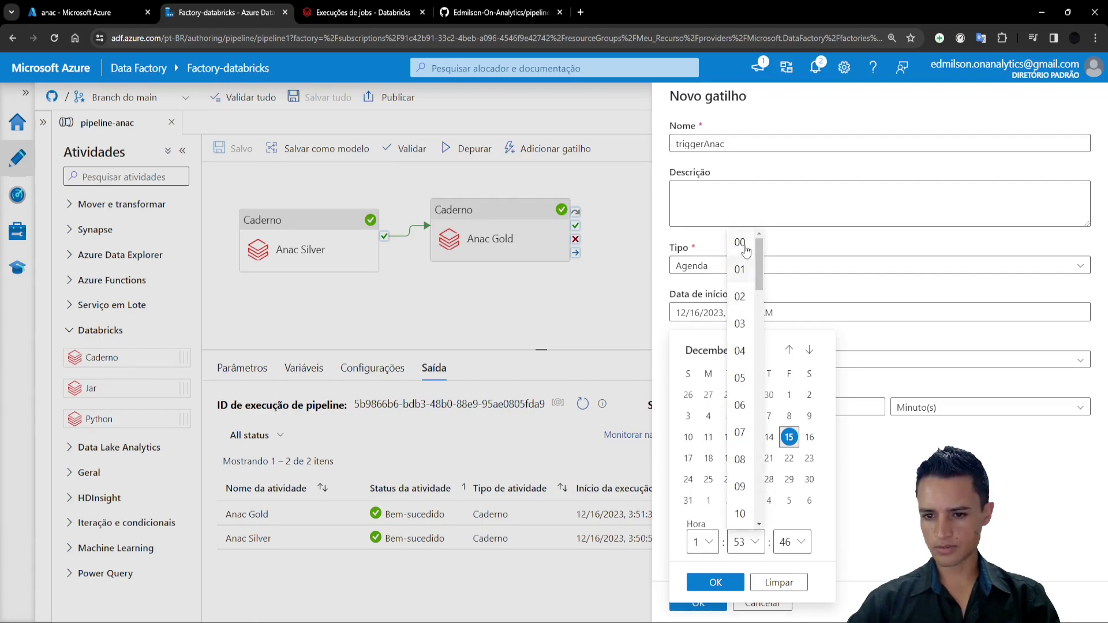
click(740, 243)
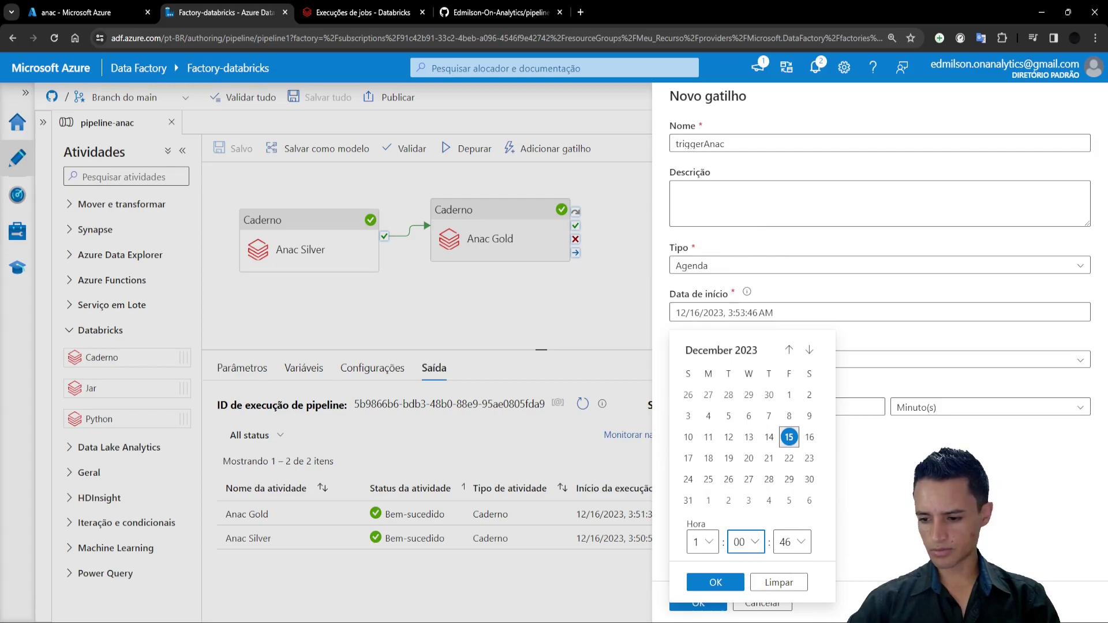
click(715, 581)
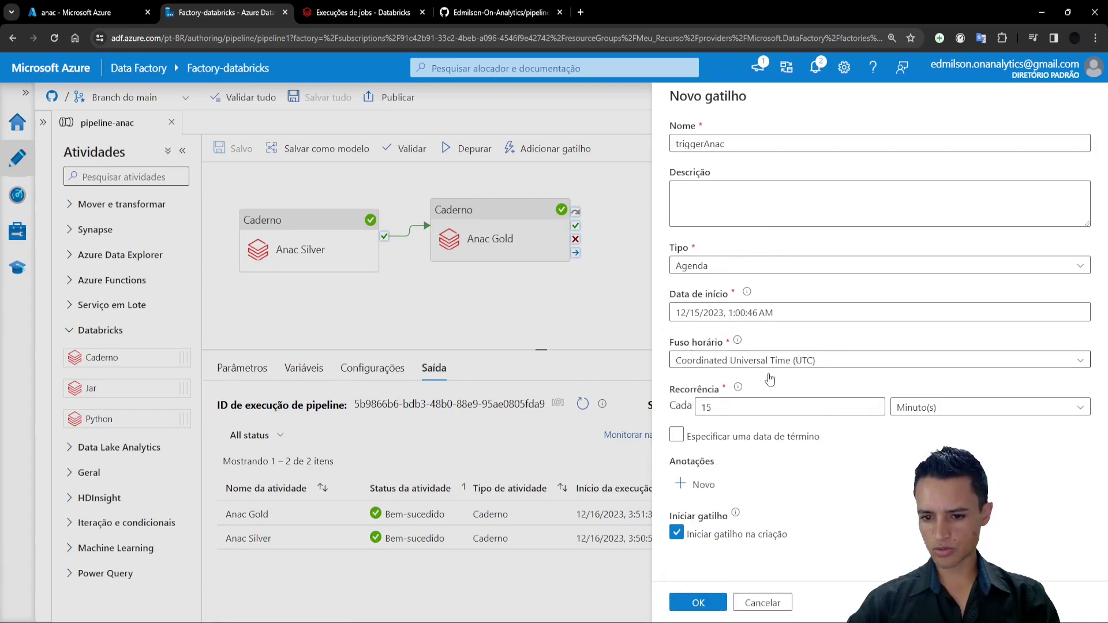
Set the trigger's time zone to Brasilia (UTC-3)
click(855, 360)
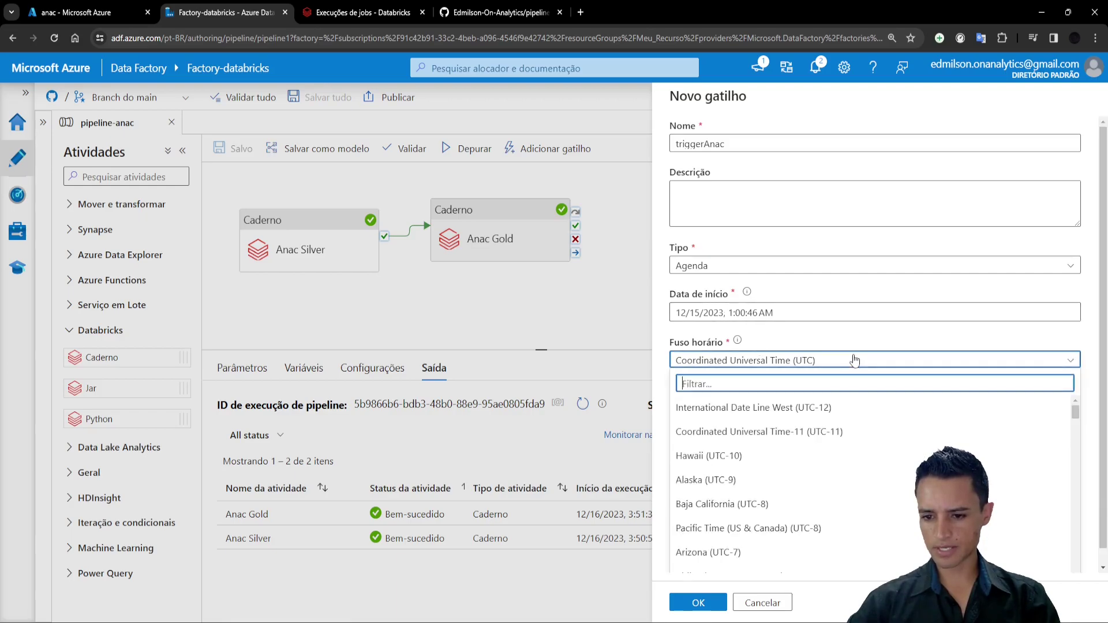
scroll(817, 496, down, 20)
scroll(817, 496, up, 20)
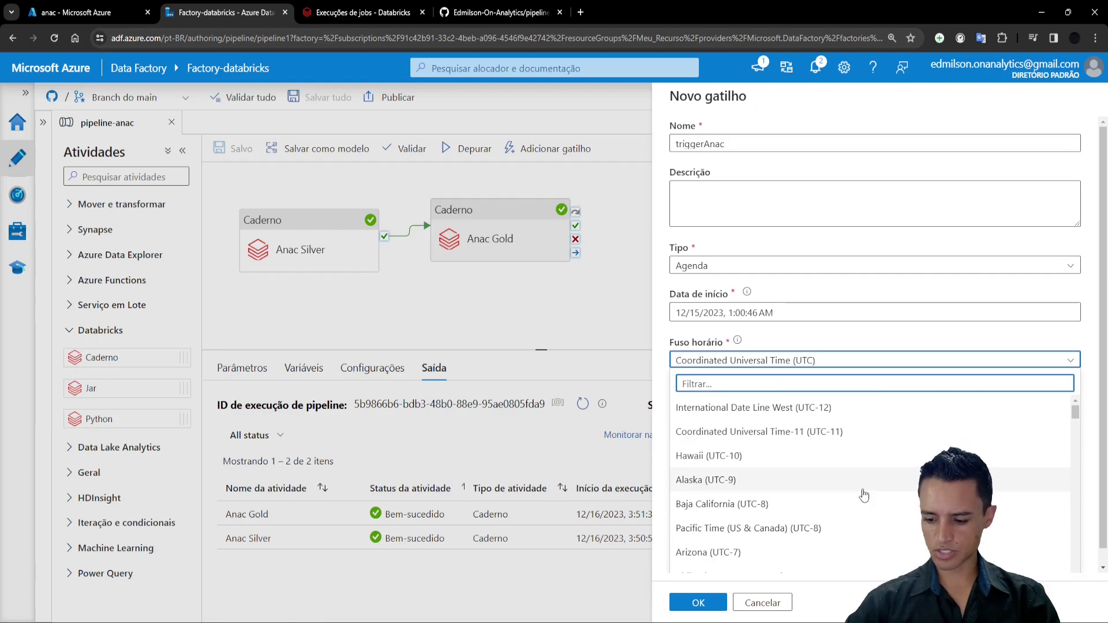
text(-3)
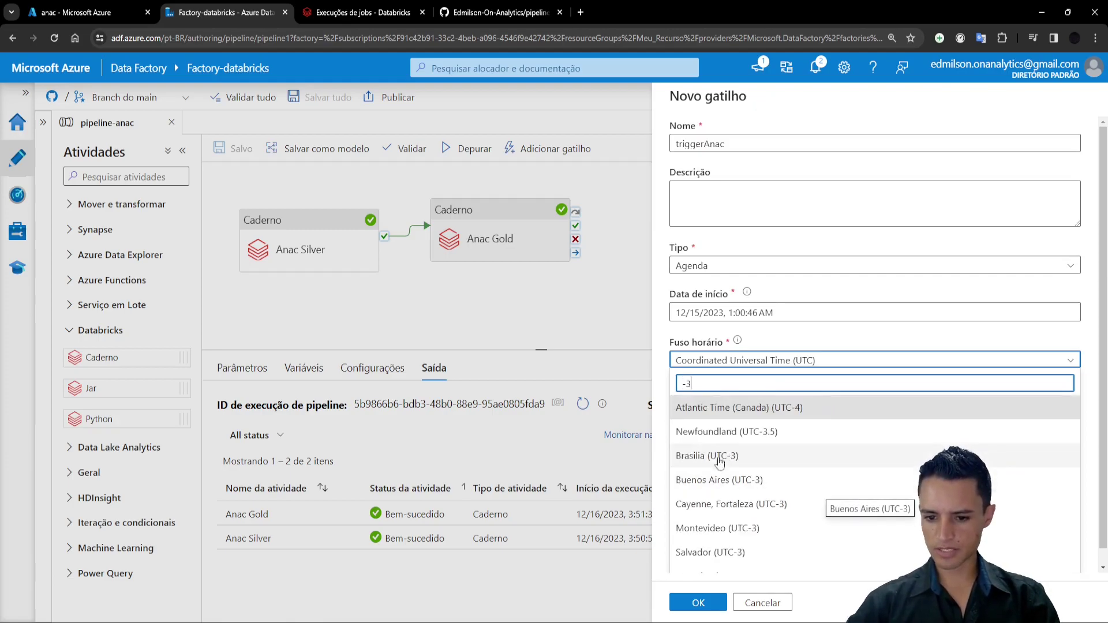
key(BackSpace)
key(BackSpace)
text(b)
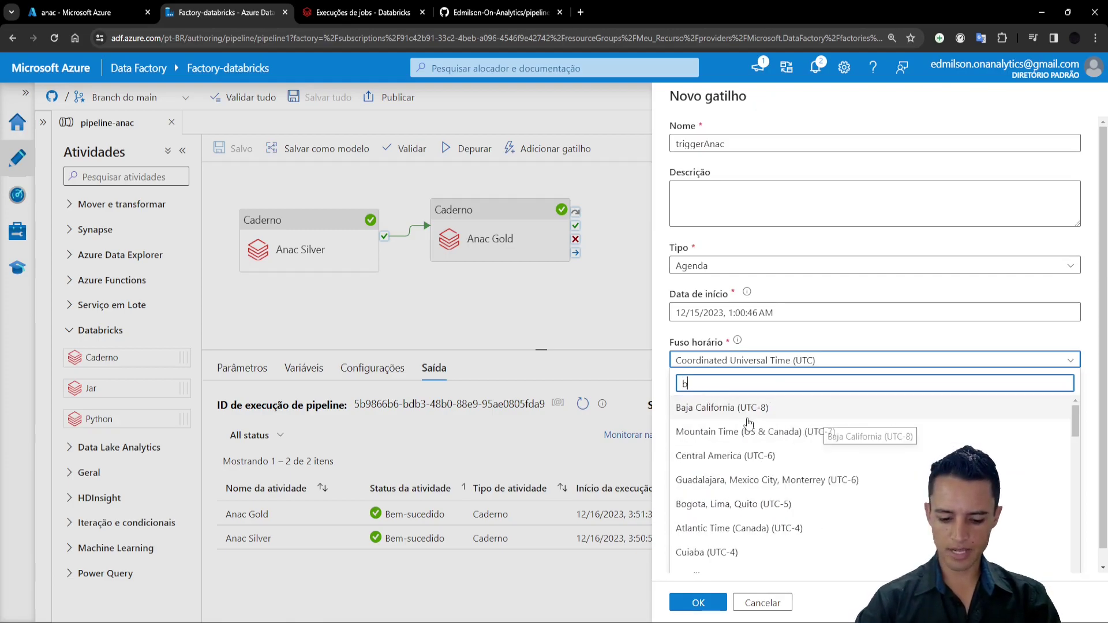
text(ras)
click(732, 420)
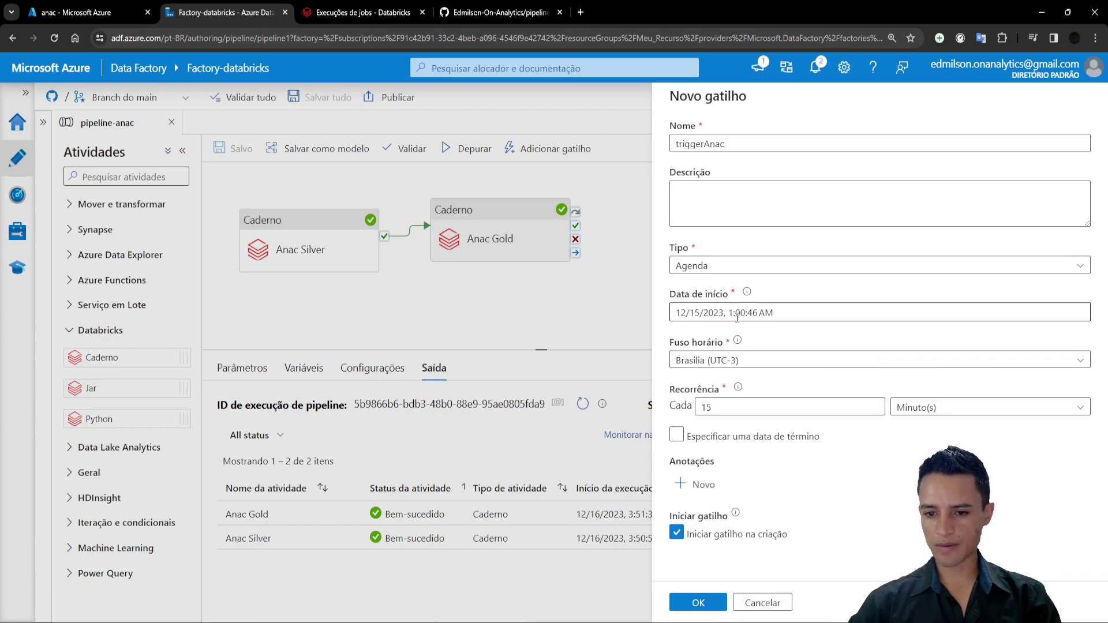
click(722, 443)
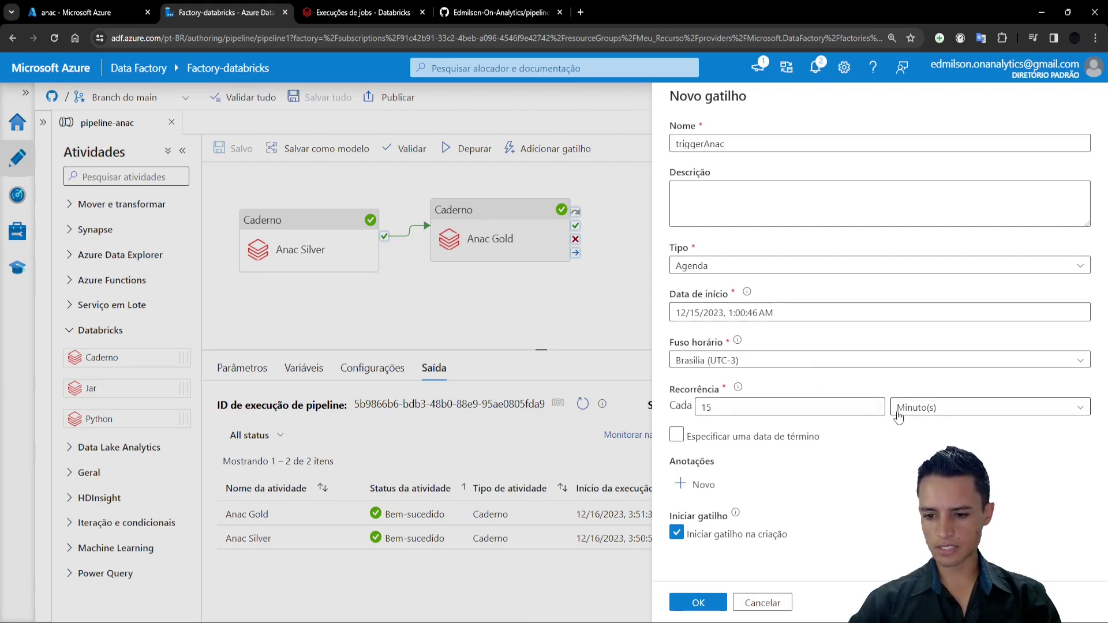
Set the trigger's recurrence to every 1 Dia(s) and expand the advanced recurrence options
click(938, 411)
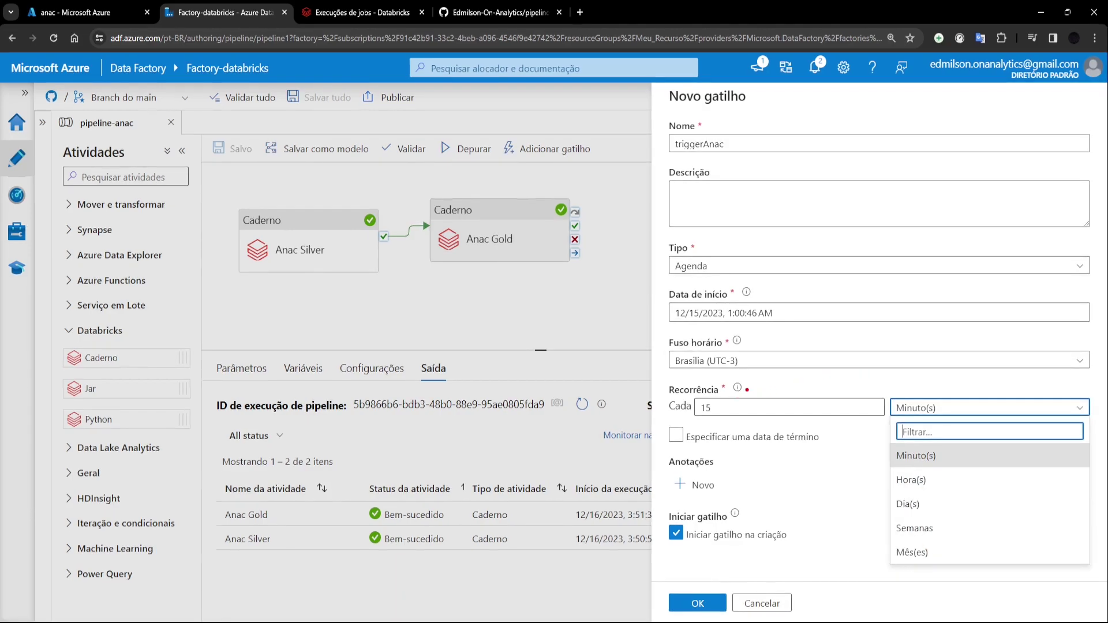
click(887, 386)
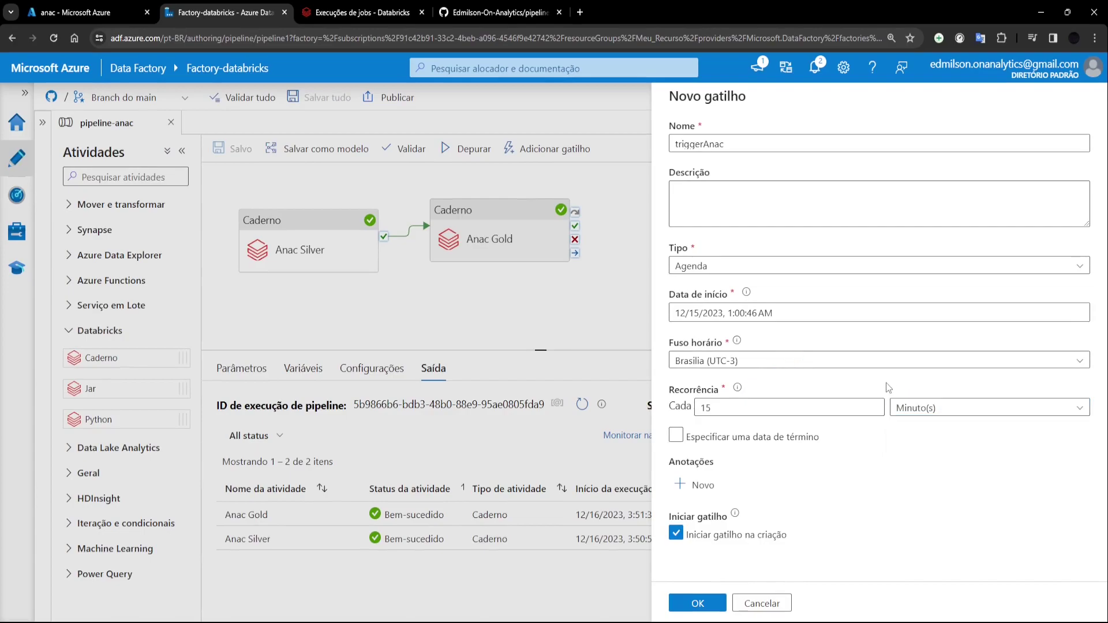
key(Escape)
click(580, 383)
click(941, 408)
click(920, 500)
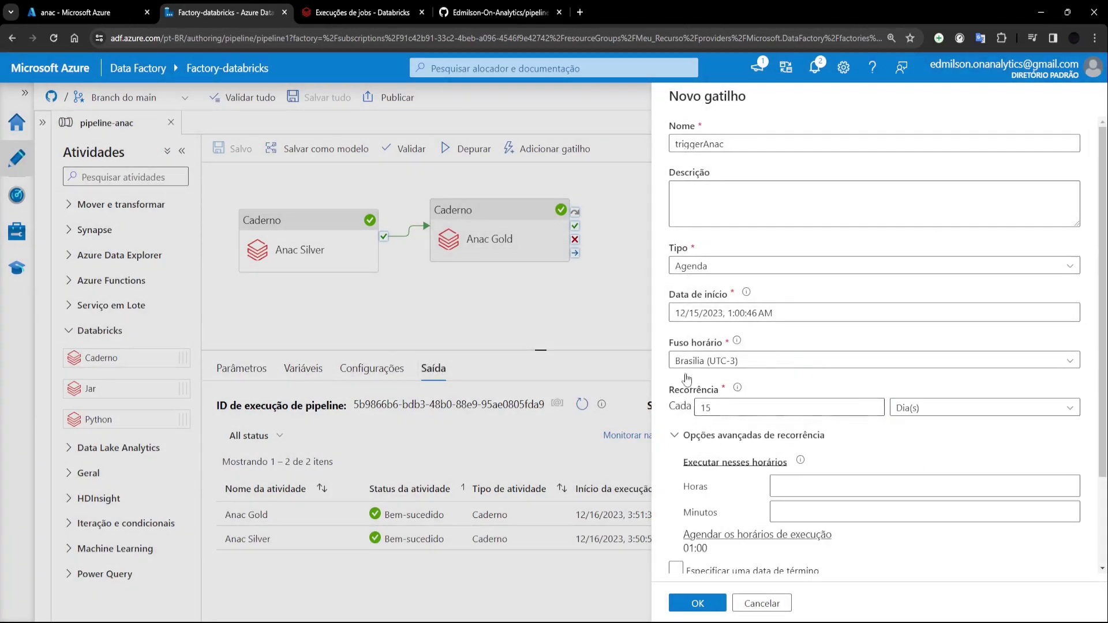
click(760, 408)
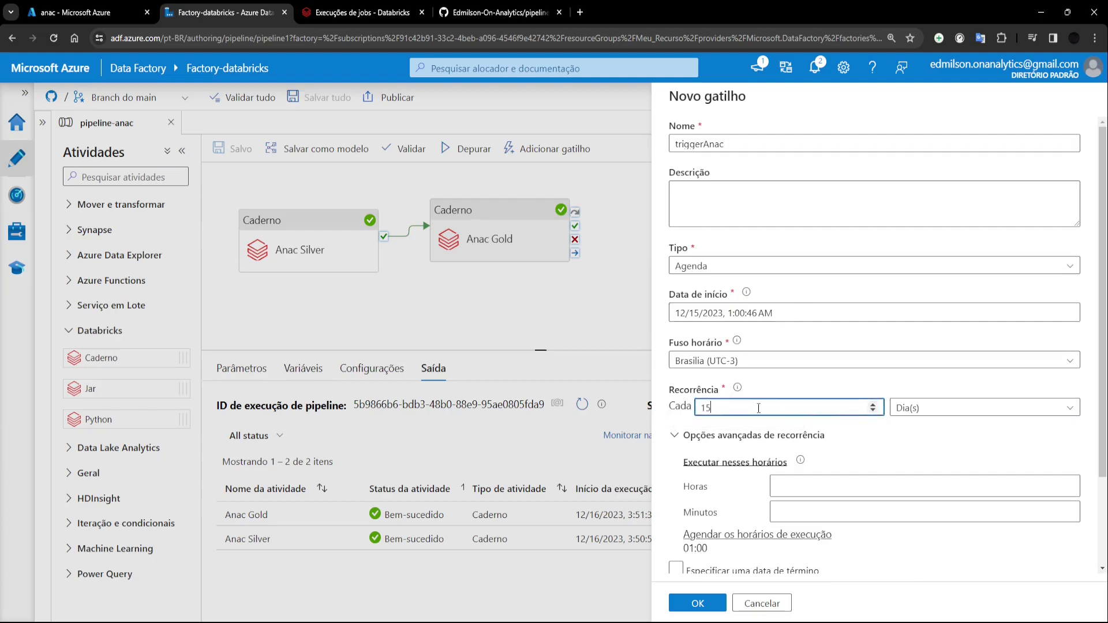
text(1)
click(940, 437)
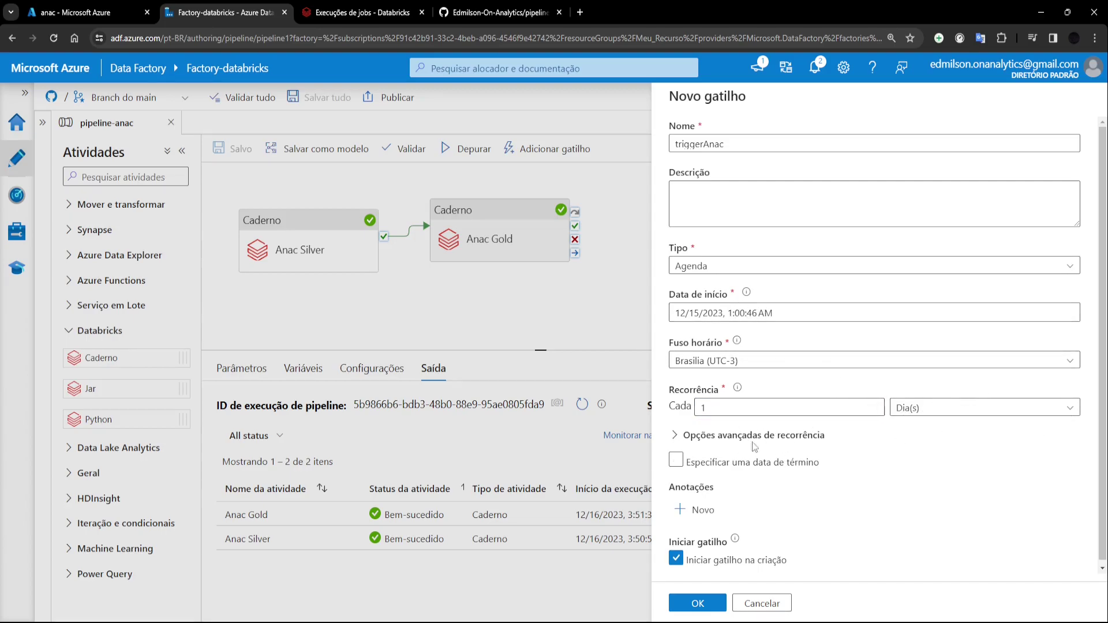
click(676, 437)
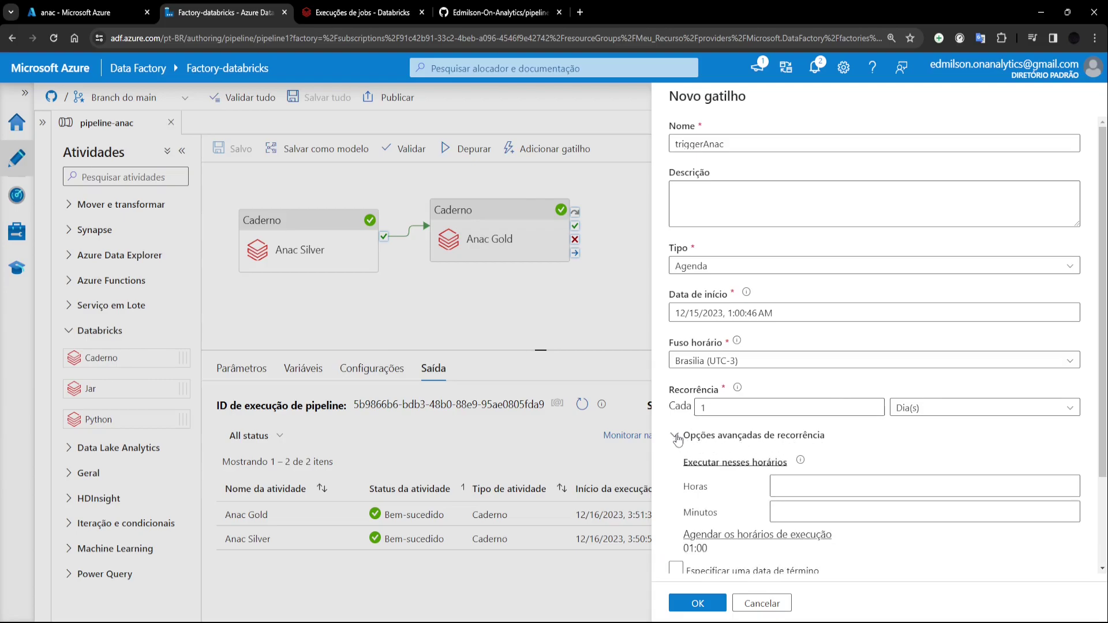
Collapse the advanced recurrence options and specify an end date for the trigger, keeping 12/17/2023, 3:53:46 AM
click(676, 437)
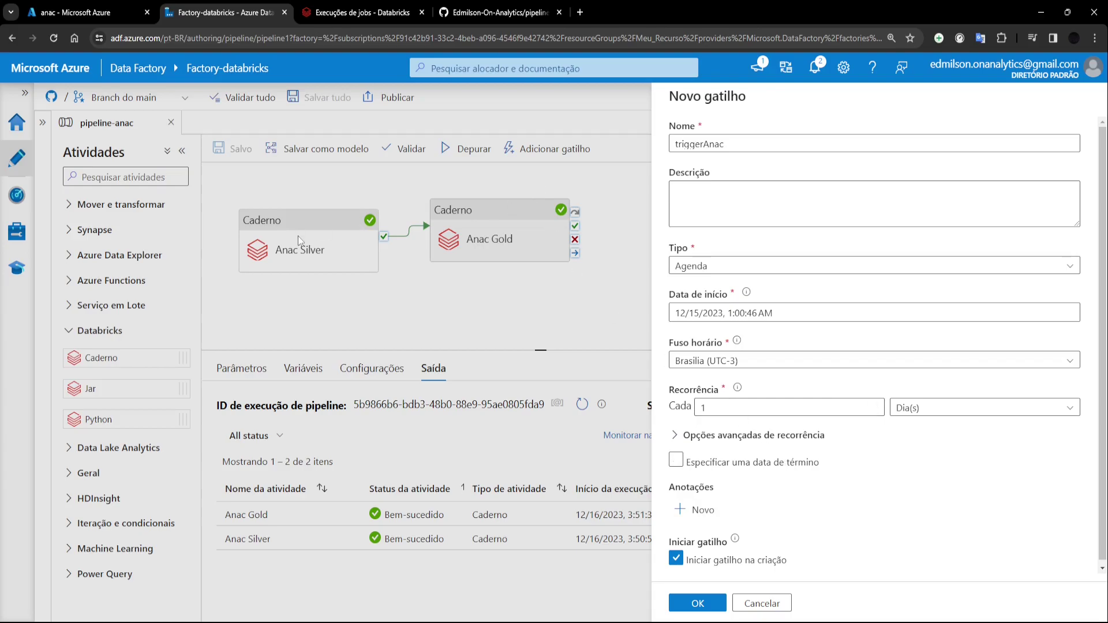
click(681, 461)
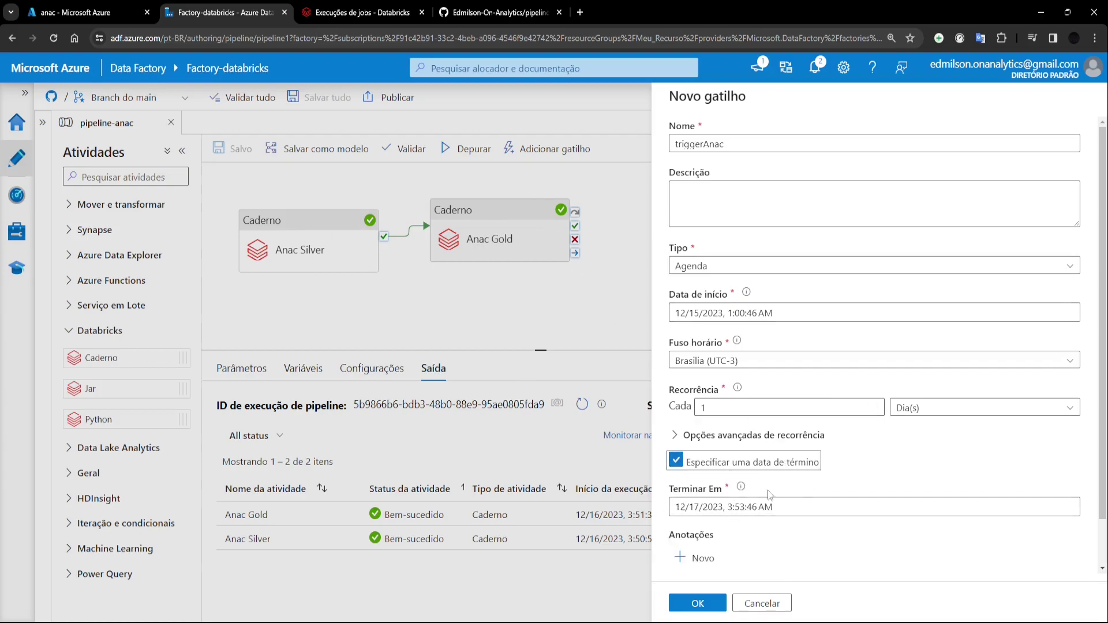
scroll(706, 570, down, 1)
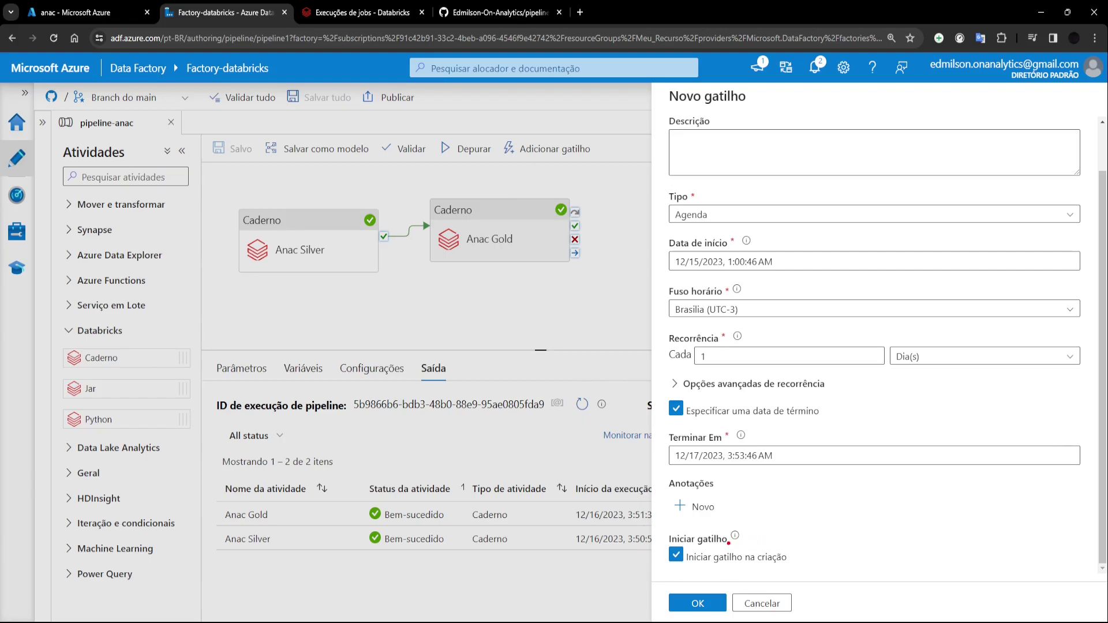
key(Escape)
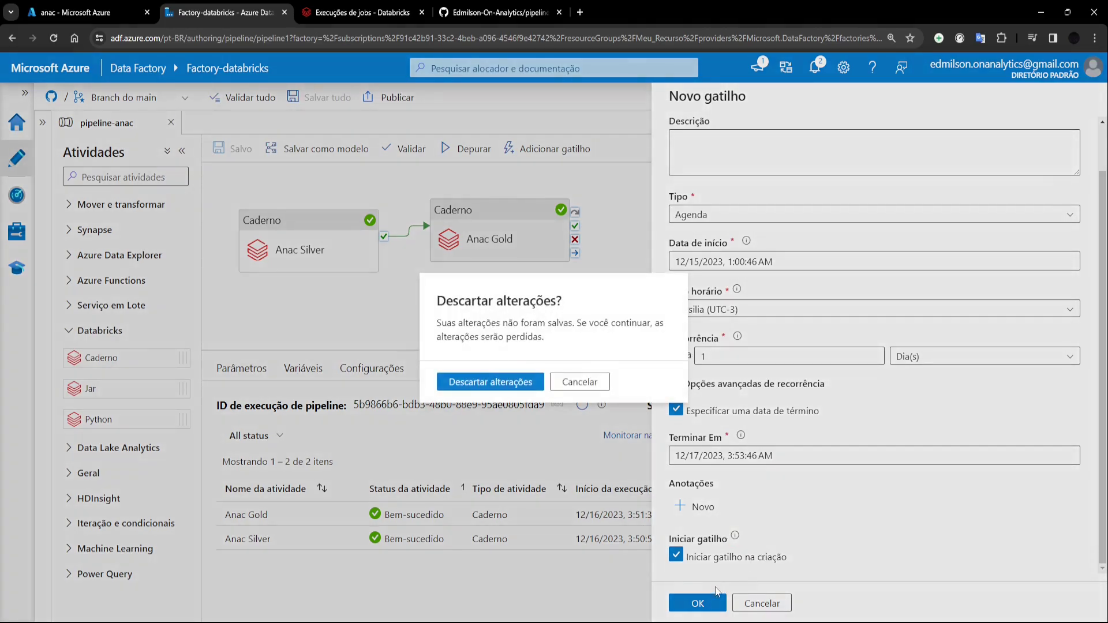
click(593, 387)
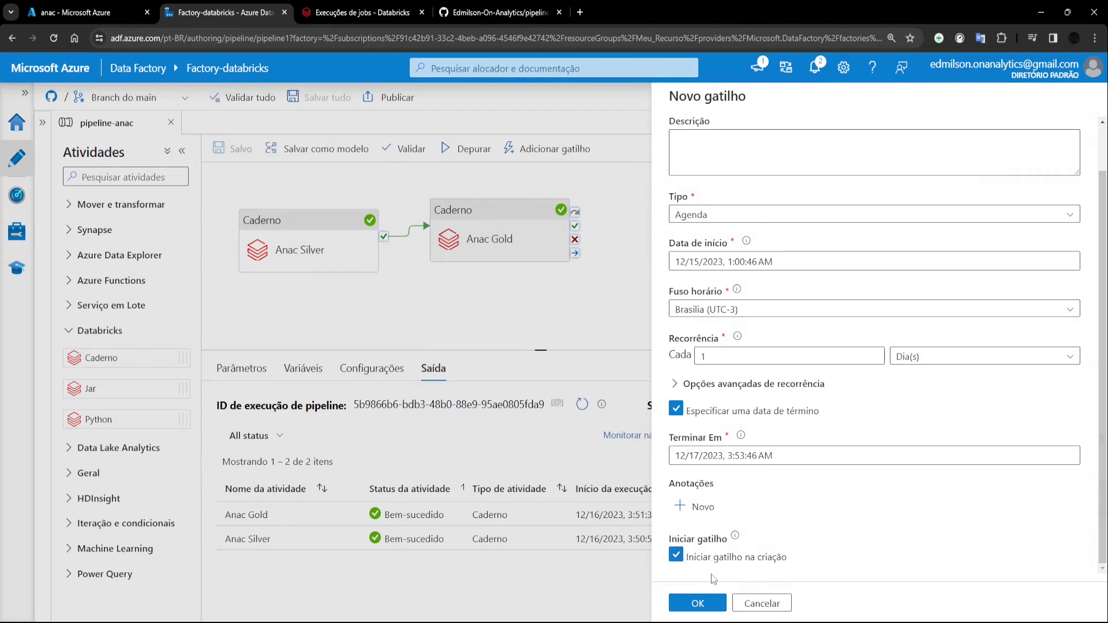
Save triggerAnac with start on creation enabled and publish the pending changes to the data factory
click(711, 602)
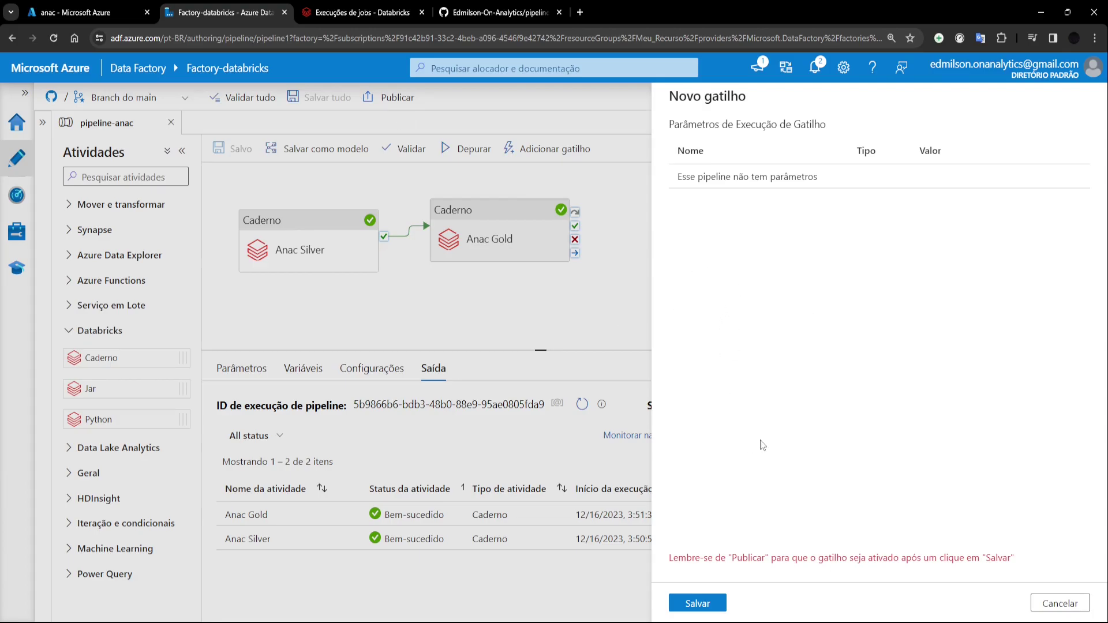
click(703, 604)
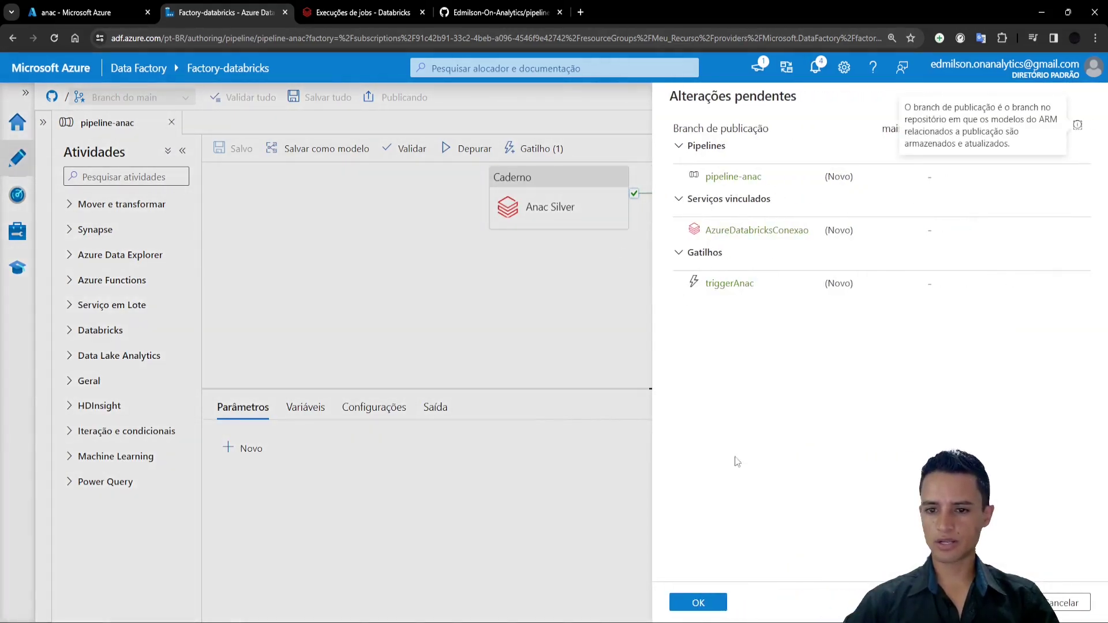
click(712, 606)
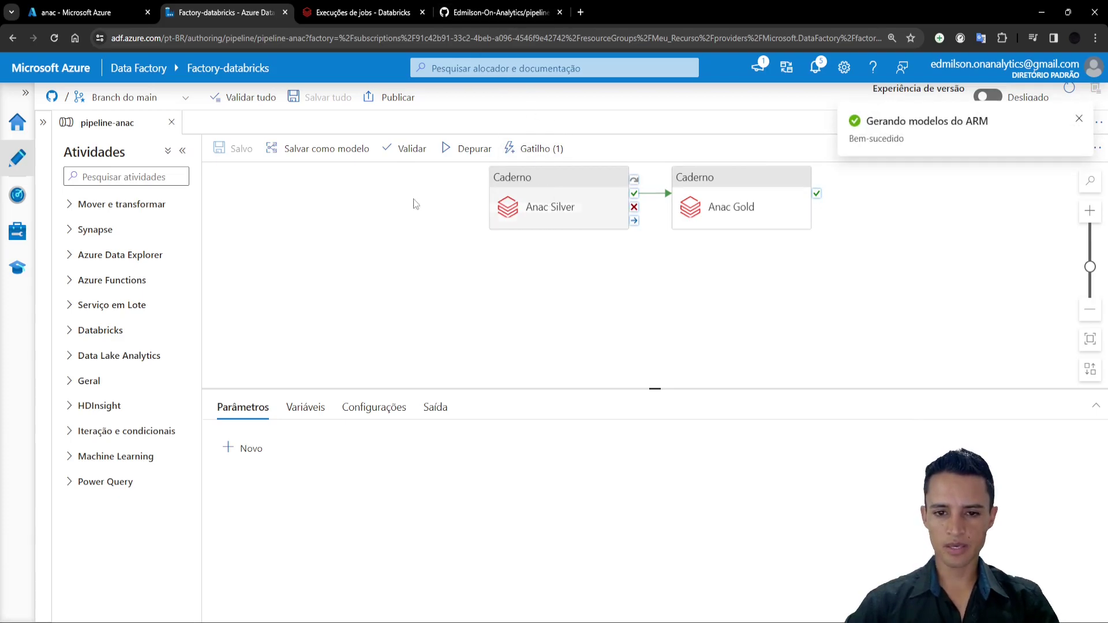
Reopen triggerAnac from the pipeline's trigger list, review its schedule, end date and status, and close it without changes
drag(428, 253, 268, 312)
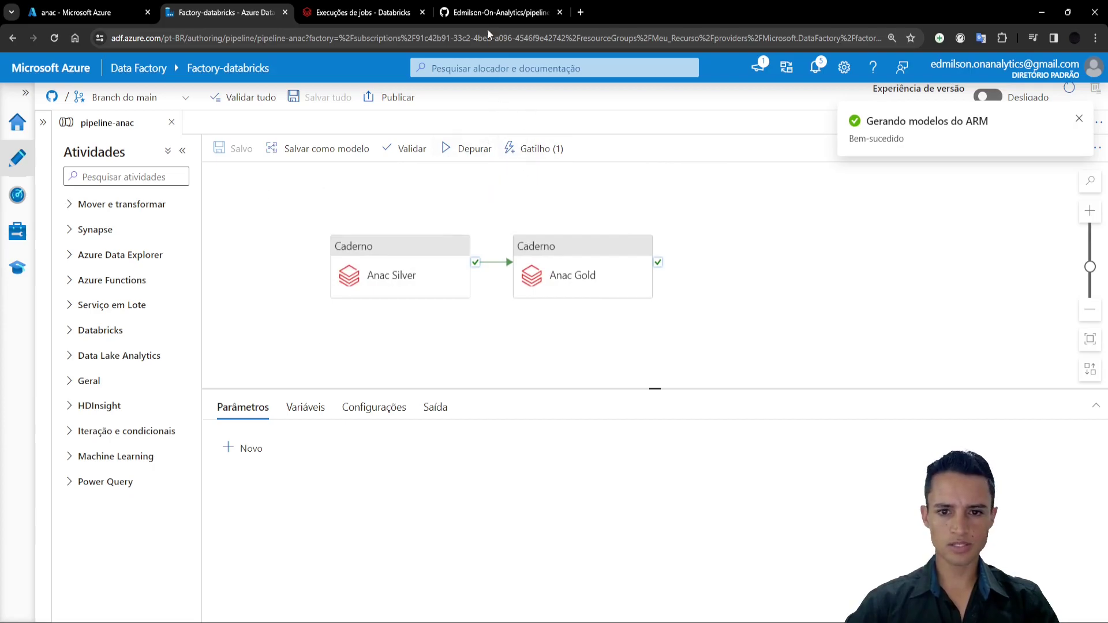
click(540, 148)
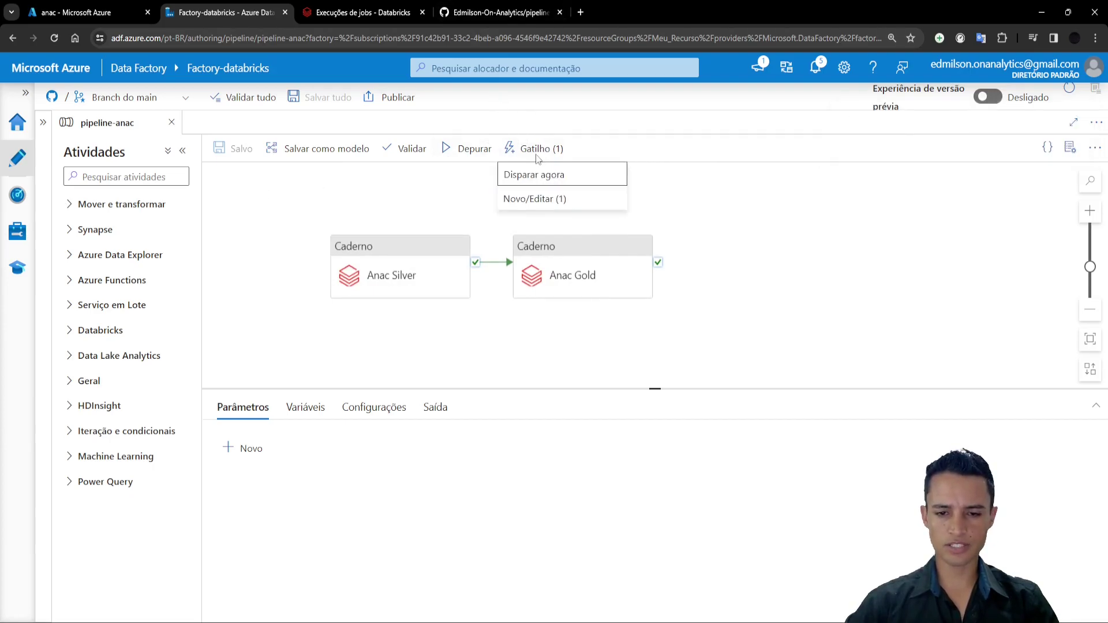
click(526, 200)
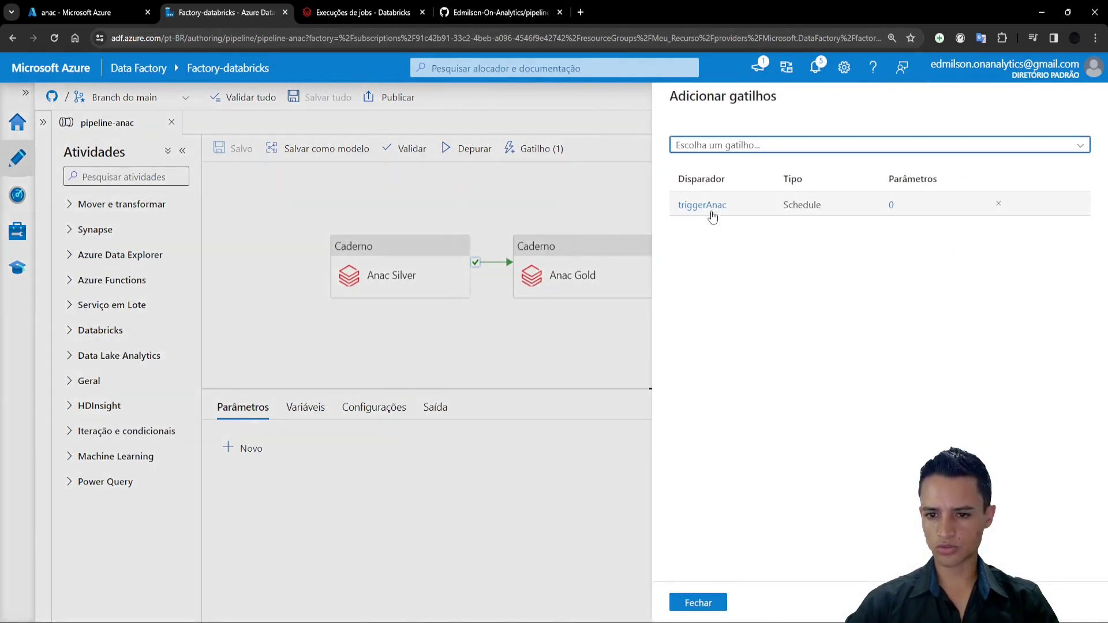
click(700, 207)
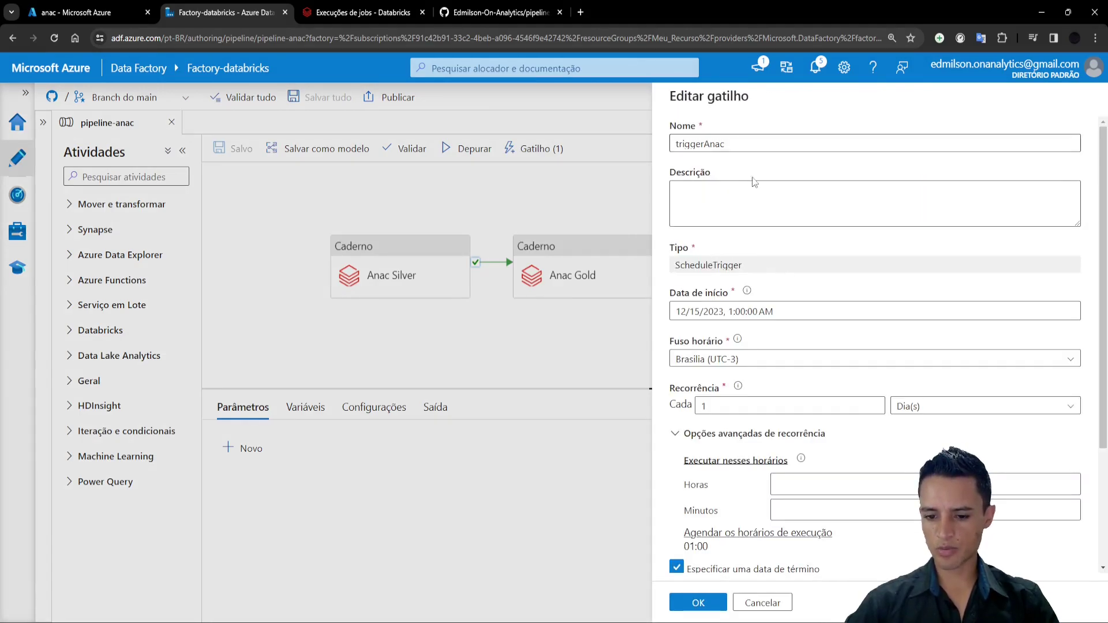
scroll(748, 297, down, 3)
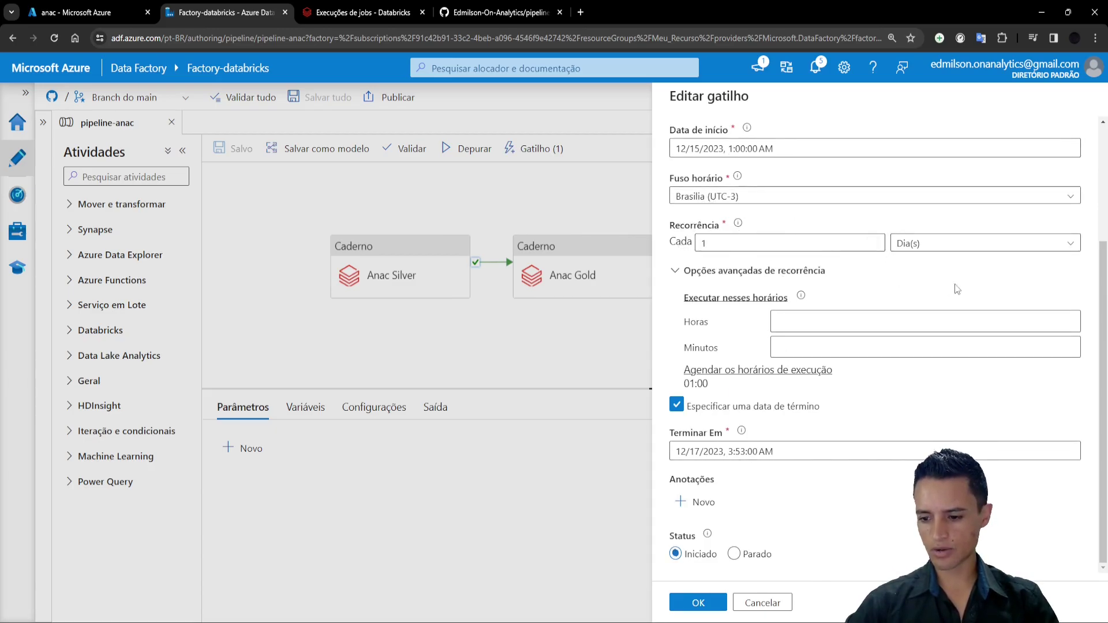
click(761, 603)
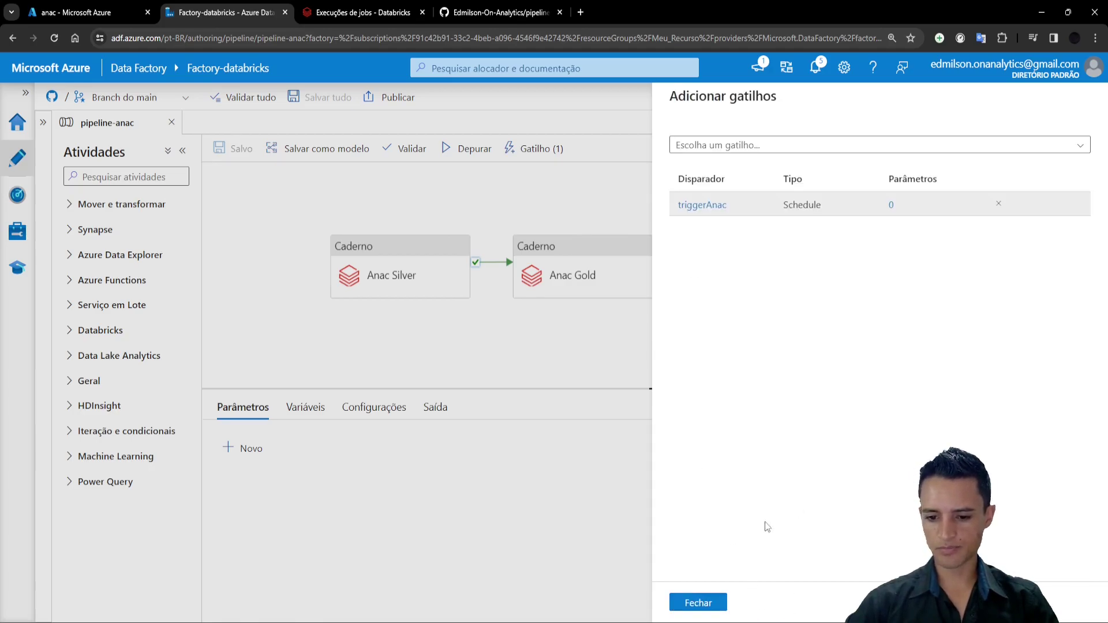
click(697, 603)
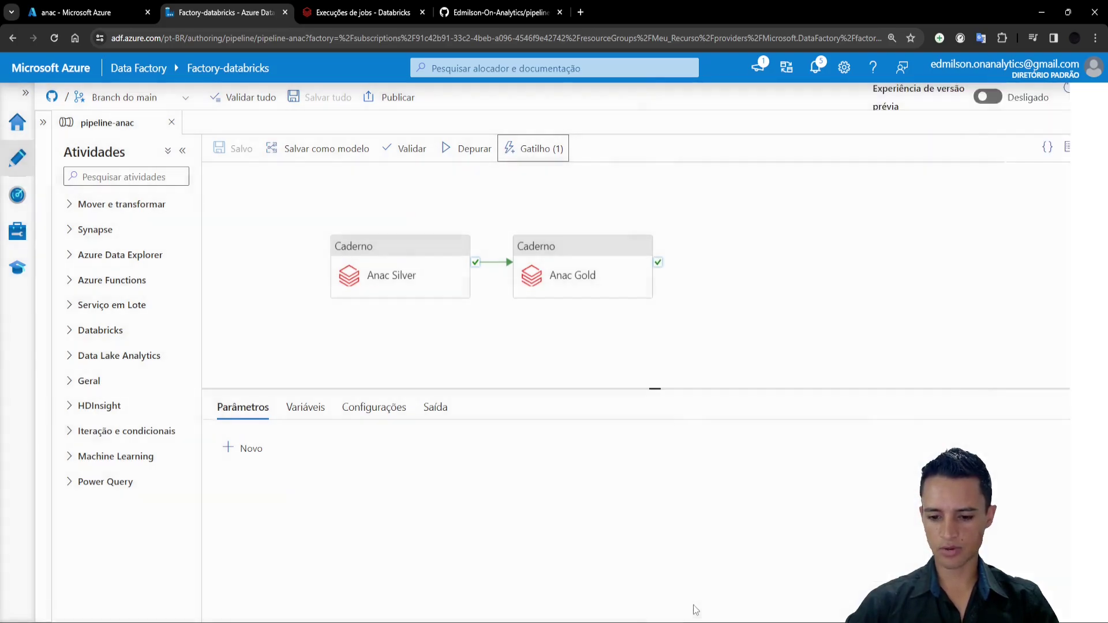
Switch to the pipeline-anac-azure-databricks repository on GitHub, reload it and examine the trigger folder and other published folders
click(496, 12)
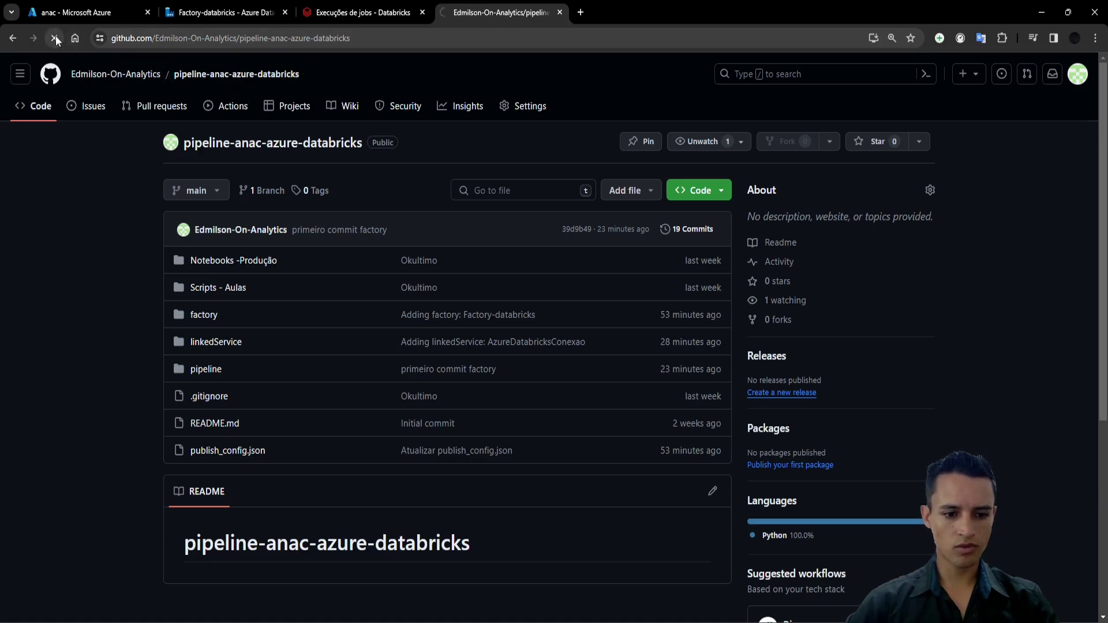
click(55, 38)
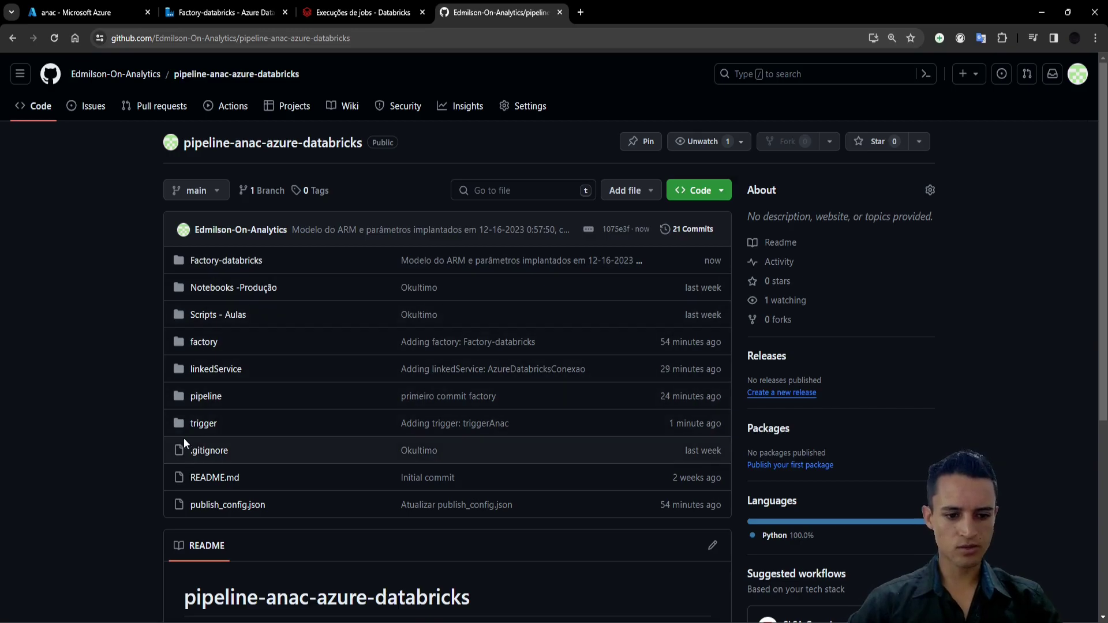
drag(151, 405, 245, 441)
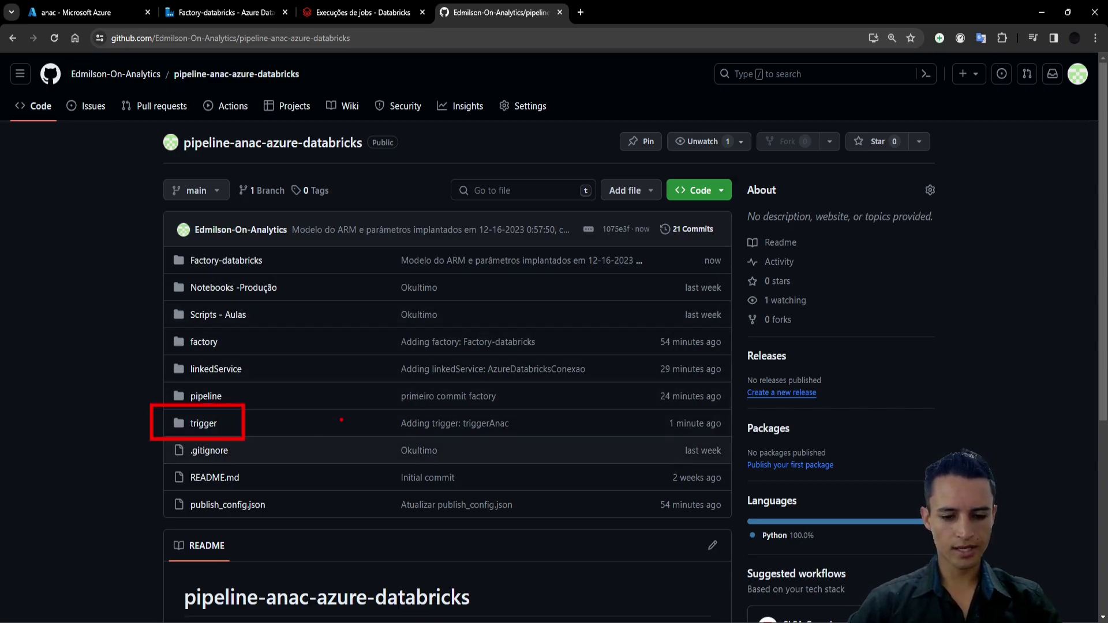
key(Escape)
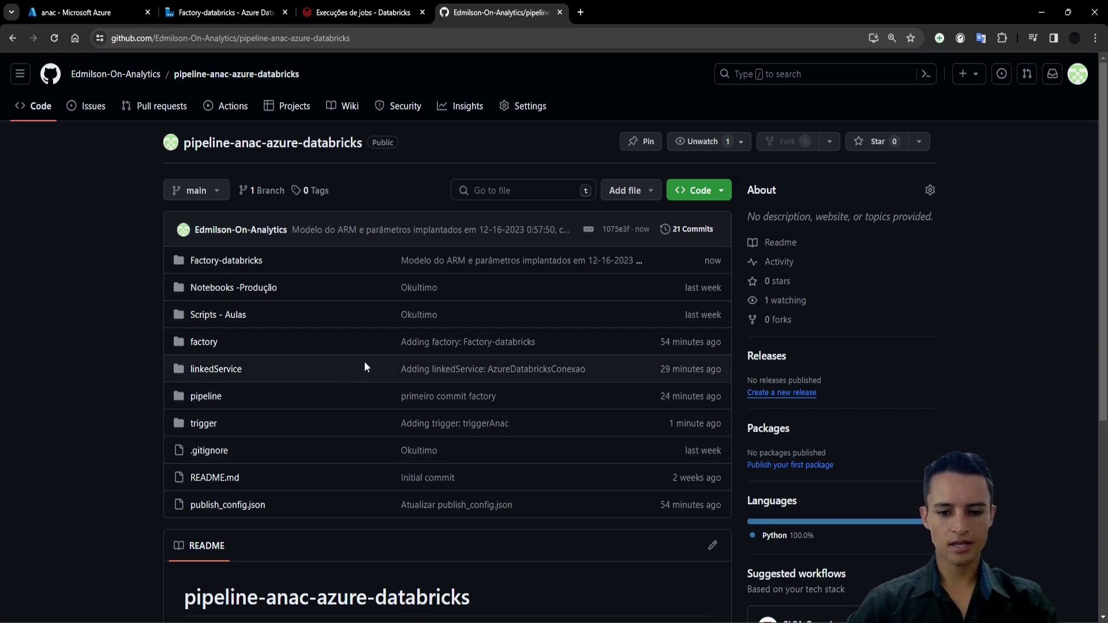
mouse_move(120, 202)
mouse_down()
mouse_move(326, 440)
mouse_move(366, 515)
mouse_up()
key(Escape)
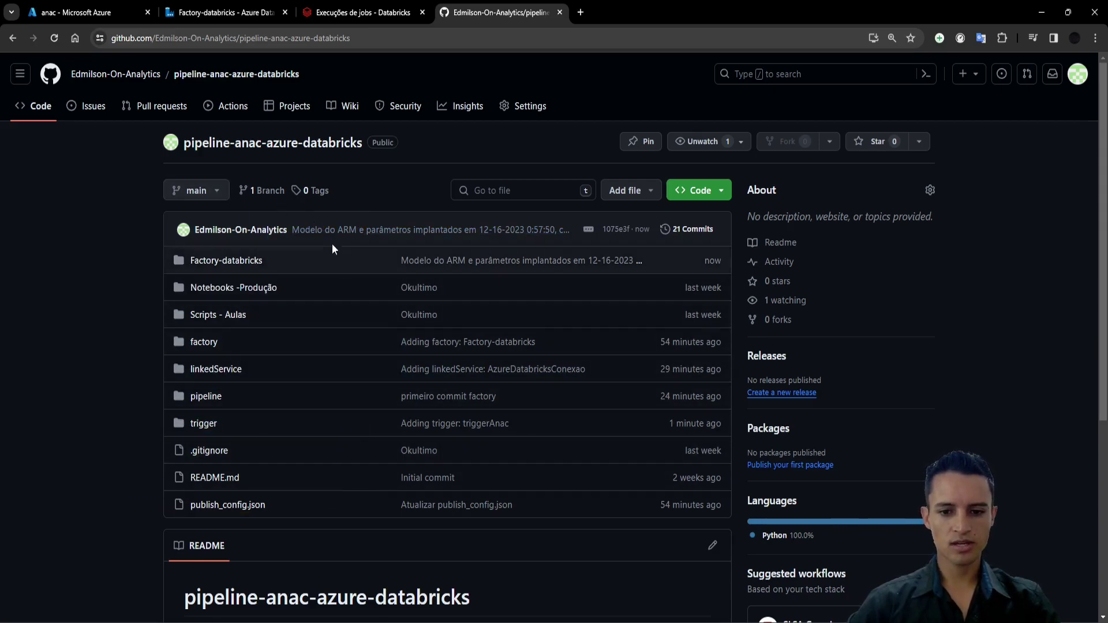
Switch to Databricks and check the job runs list for executions started by the data factory
click(354, 15)
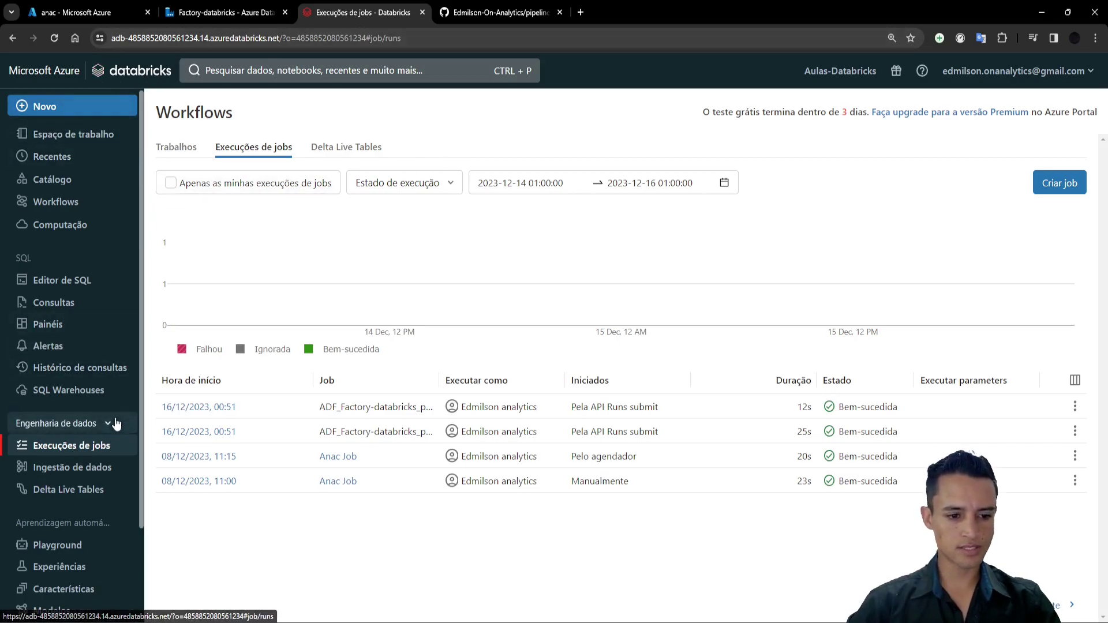
click(238, 12)
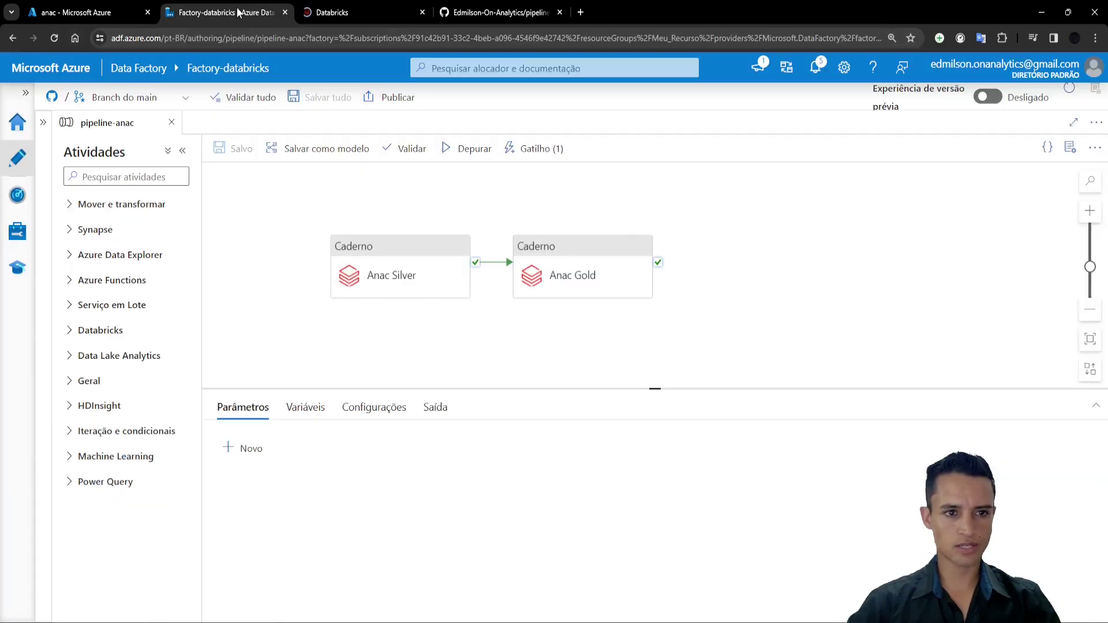
click(306, 12)
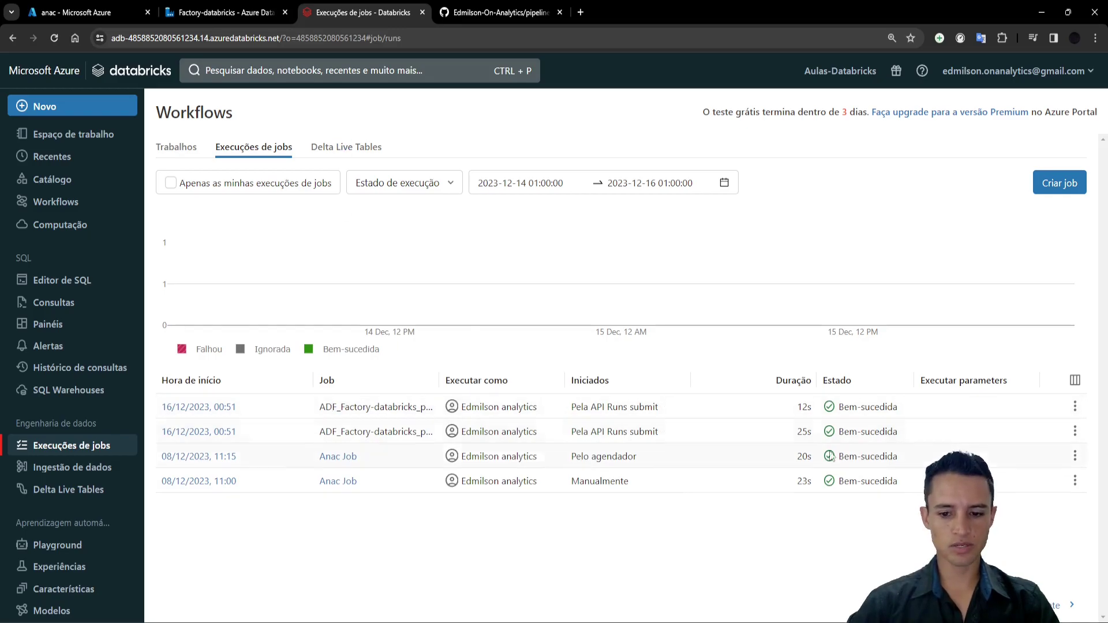
Switch to the anac storage container in the Azure portal and refresh the Silver and Gold folders to check their contents
click(87, 12)
click(410, 167)
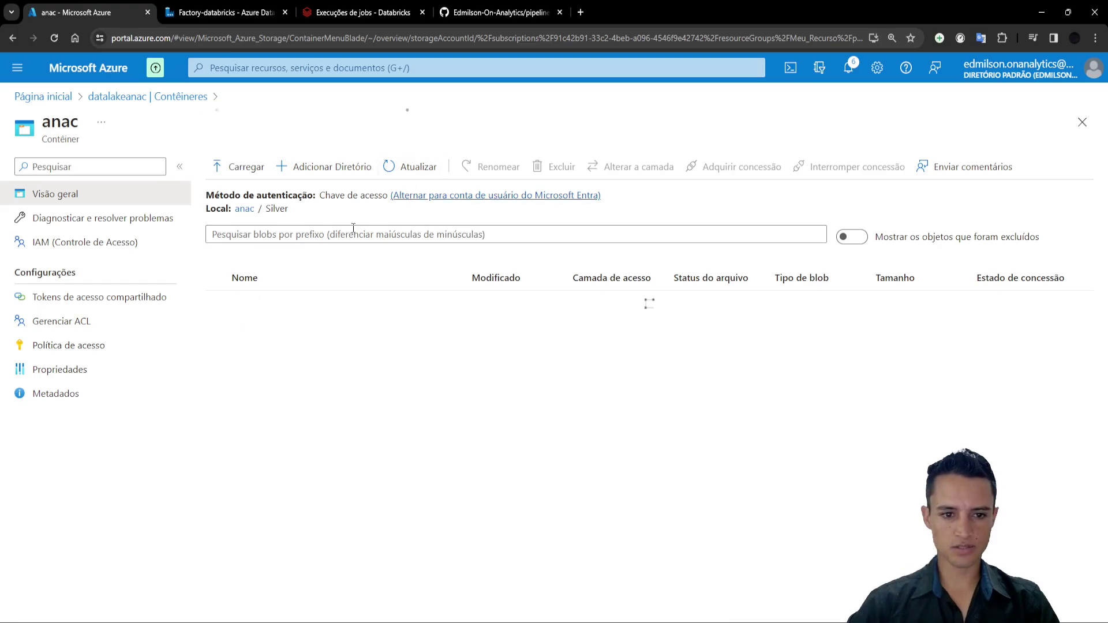
click(242, 210)
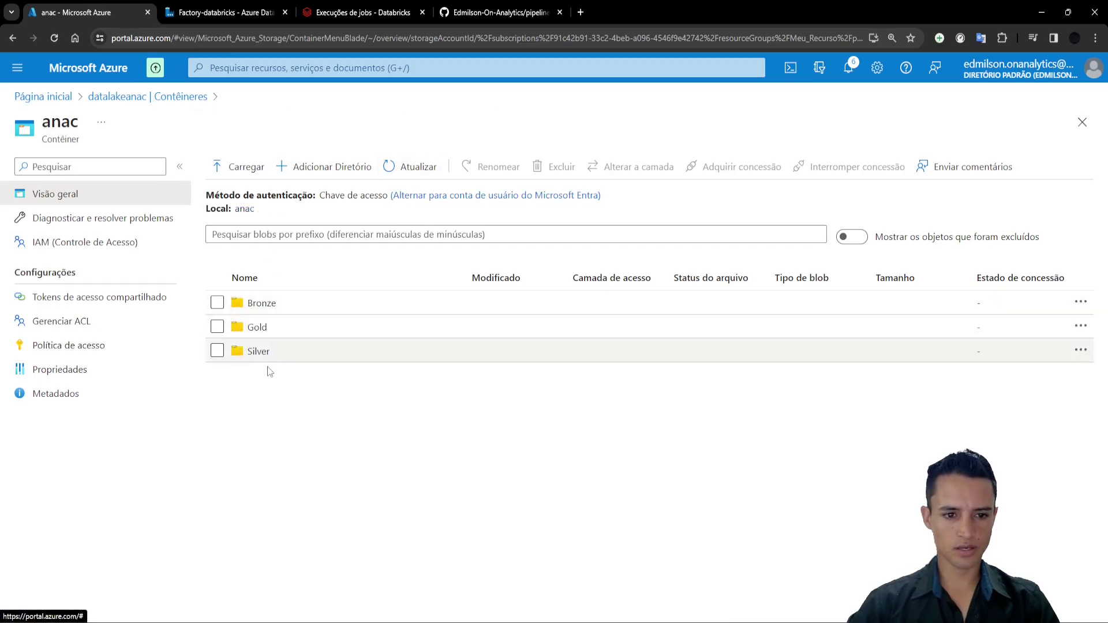
click(261, 329)
click(411, 167)
Switch to Data Factory and check its monitoring pages, looking through the pipeline runs and the dashboards
click(249, 16)
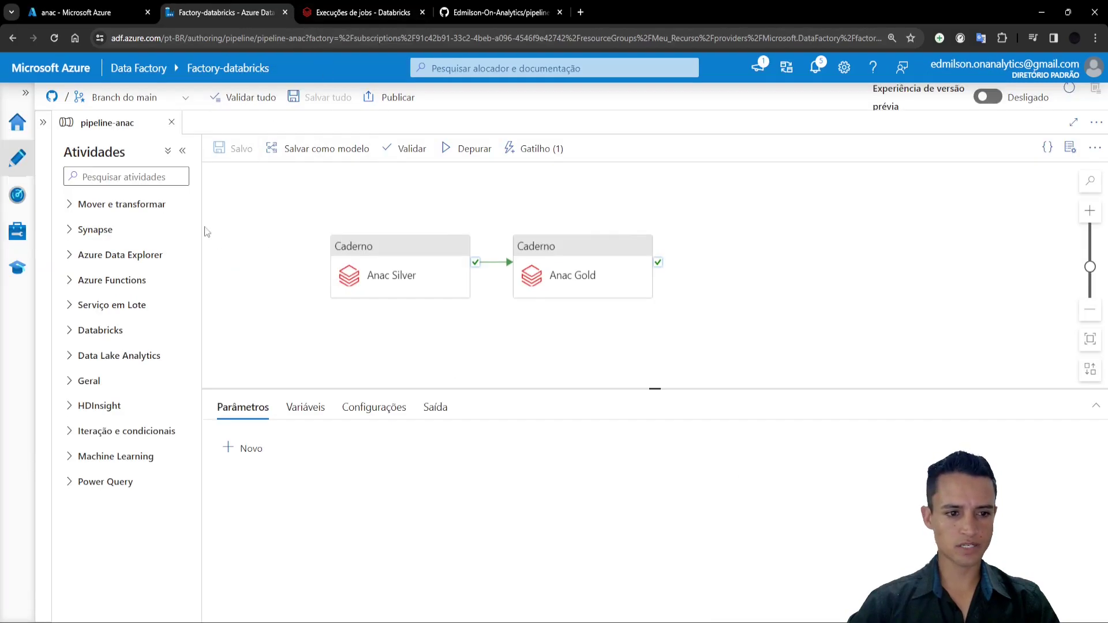
click(11, 197)
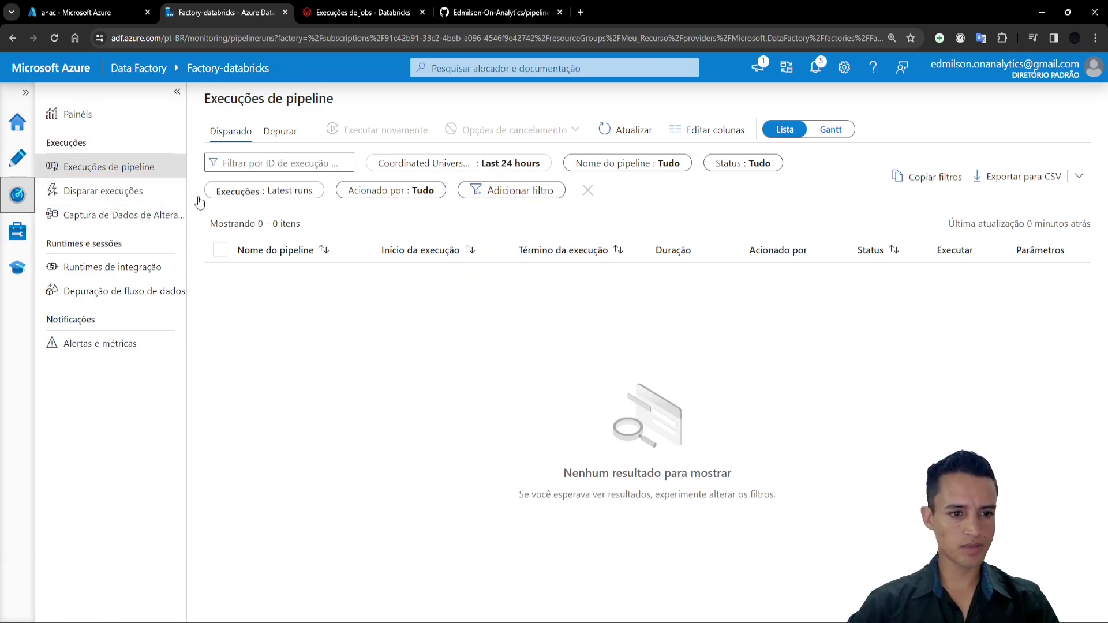
click(94, 115)
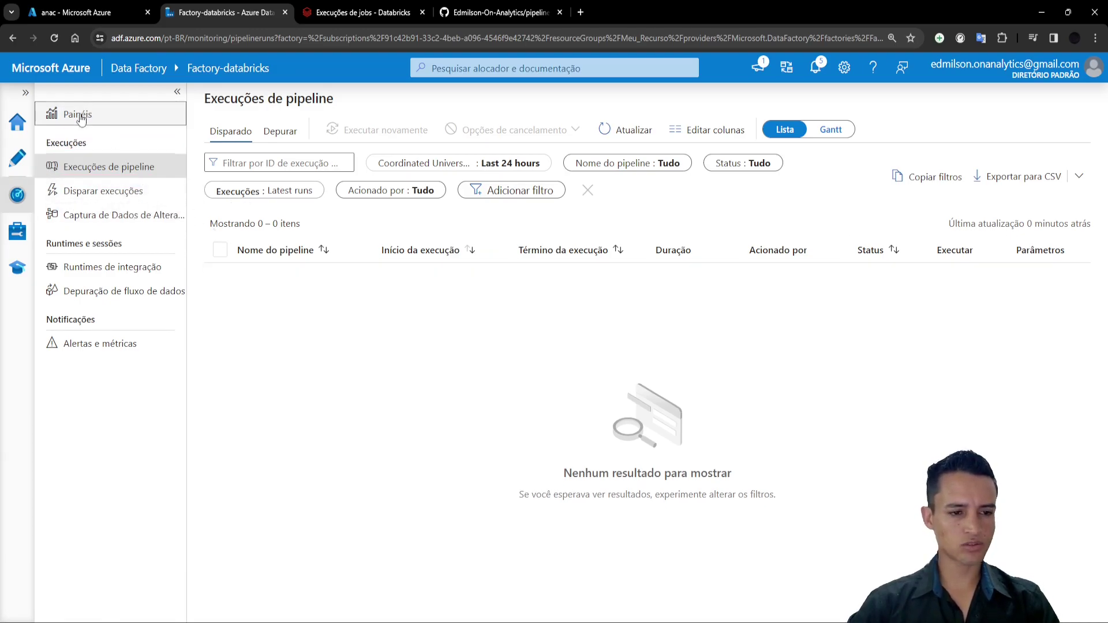
scroll(354, 228, down, 5)
scroll(529, 358, up, 5)
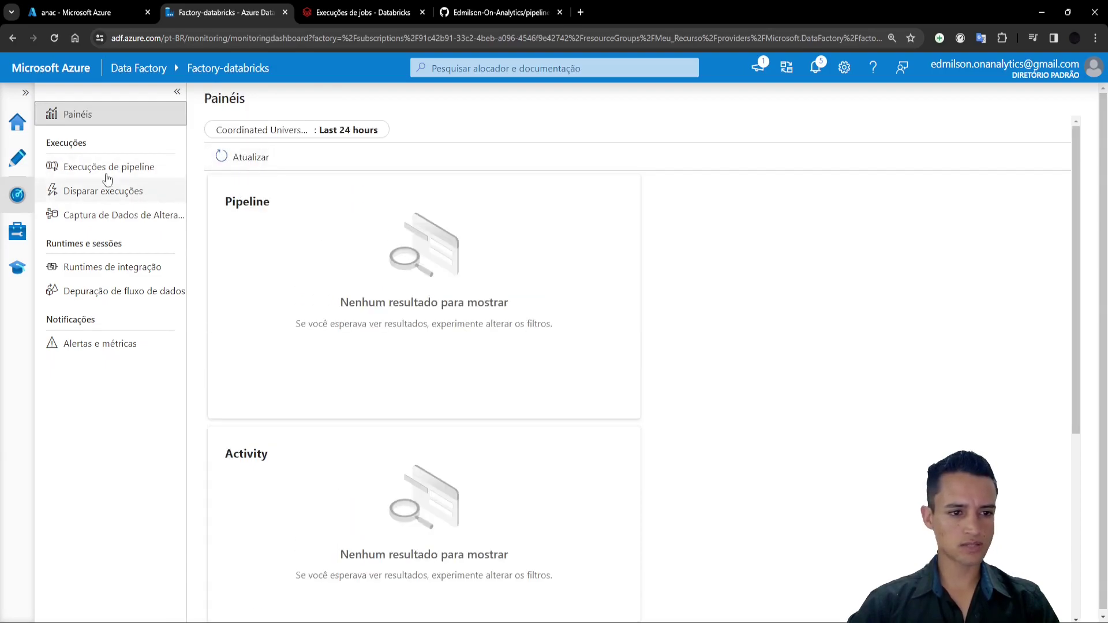
Return to the pipeline editor, switch to Databricks and reload the job runs list to check for a new run
click(18, 158)
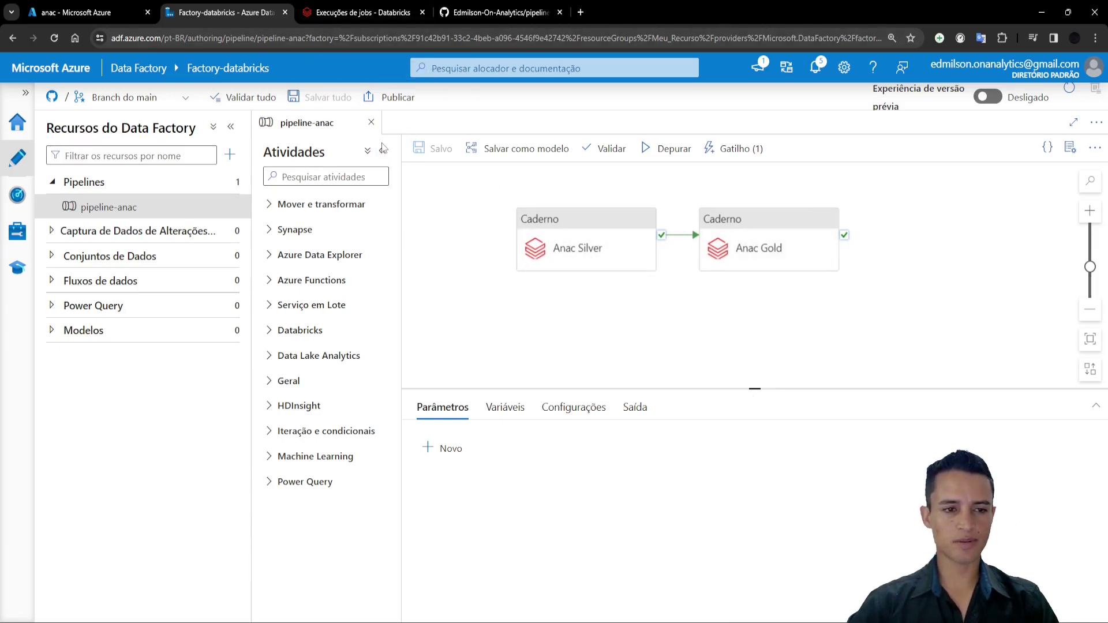
click(381, 14)
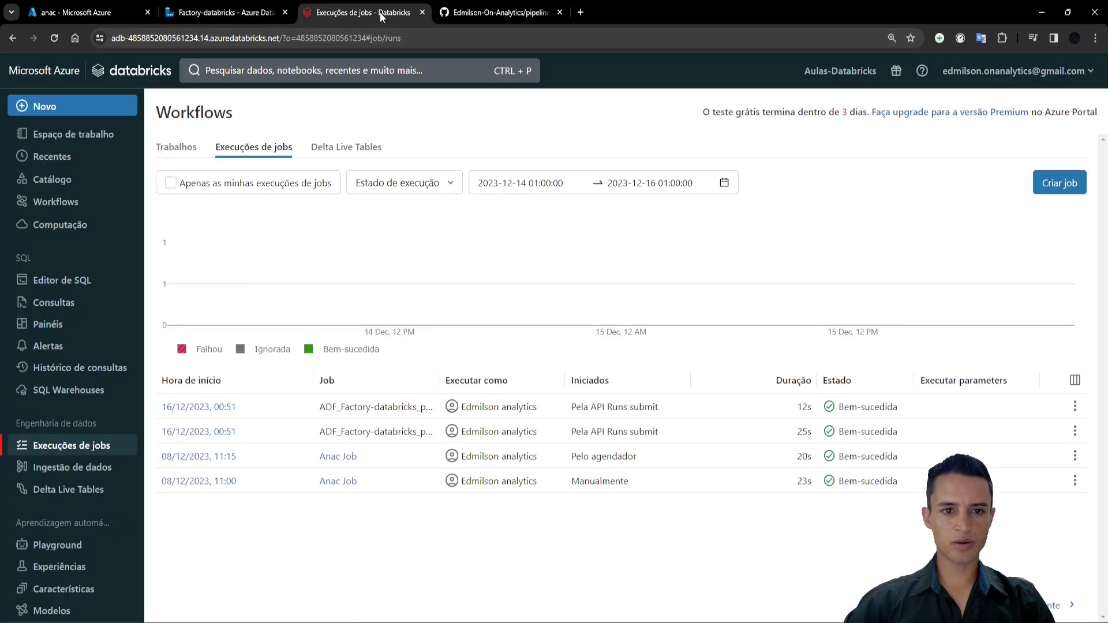
click(53, 38)
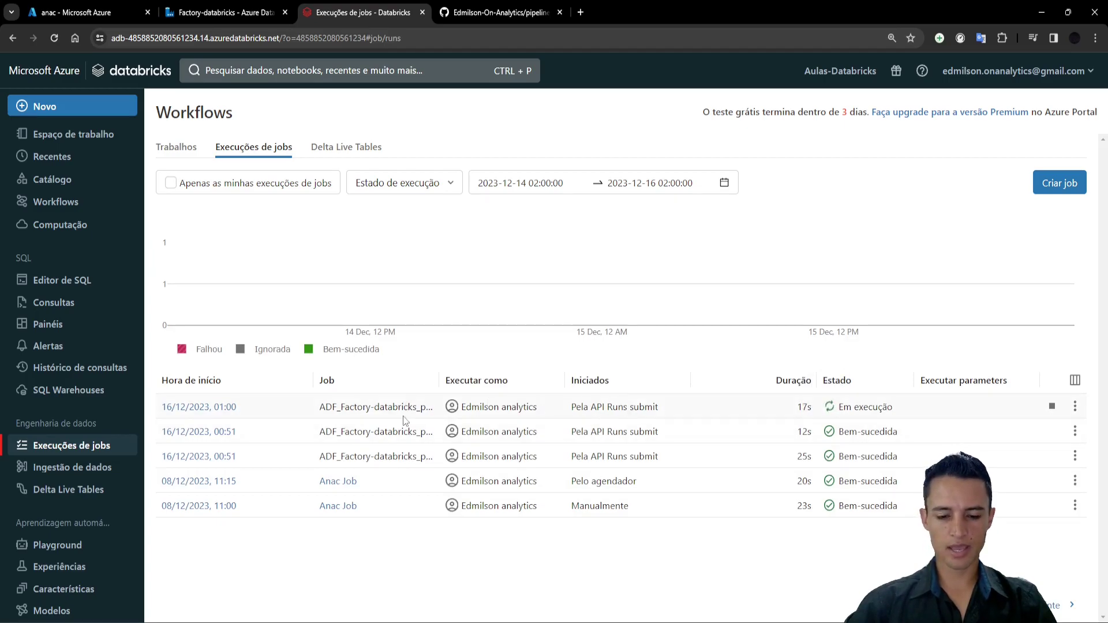
Switch back to Data Factory and check the status of the triggered pipeline-anac run in the pipeline runs monitor
click(239, 12)
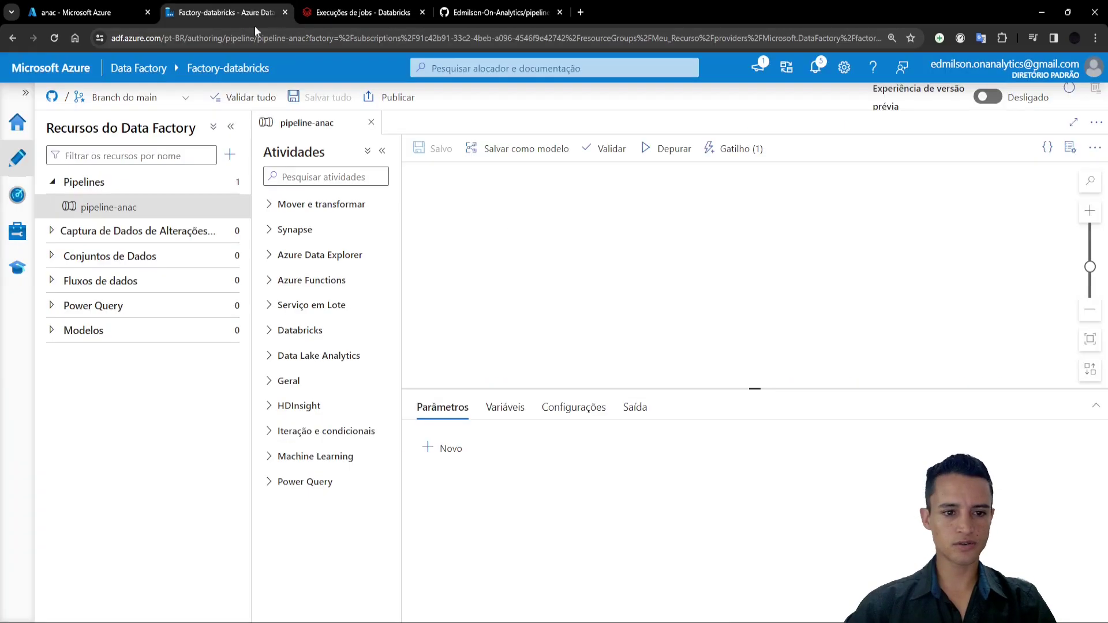
click(18, 199)
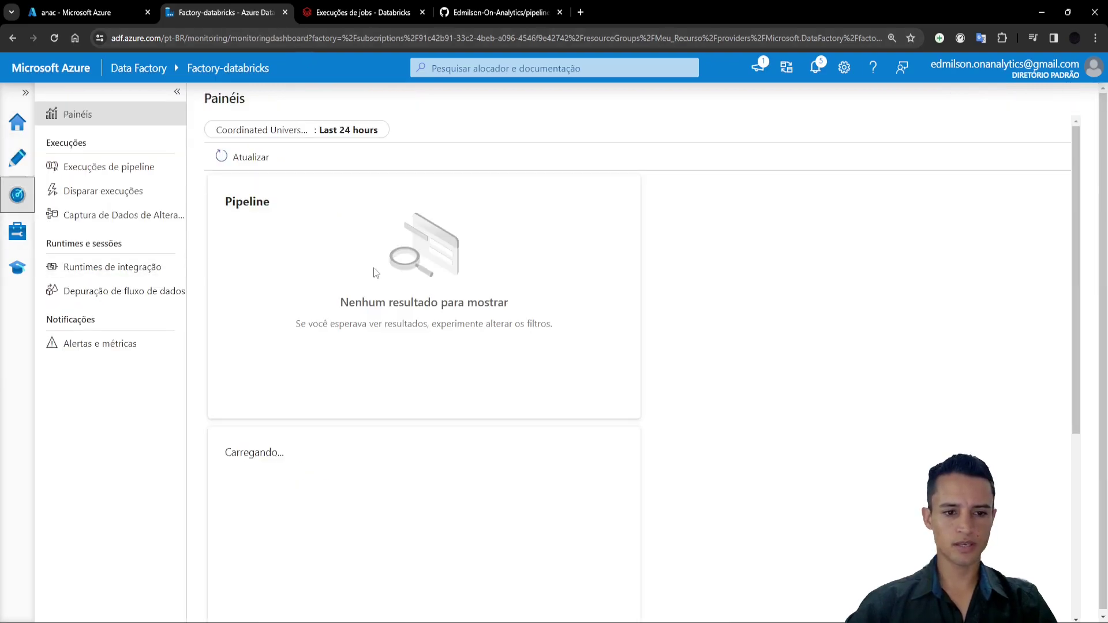
click(104, 168)
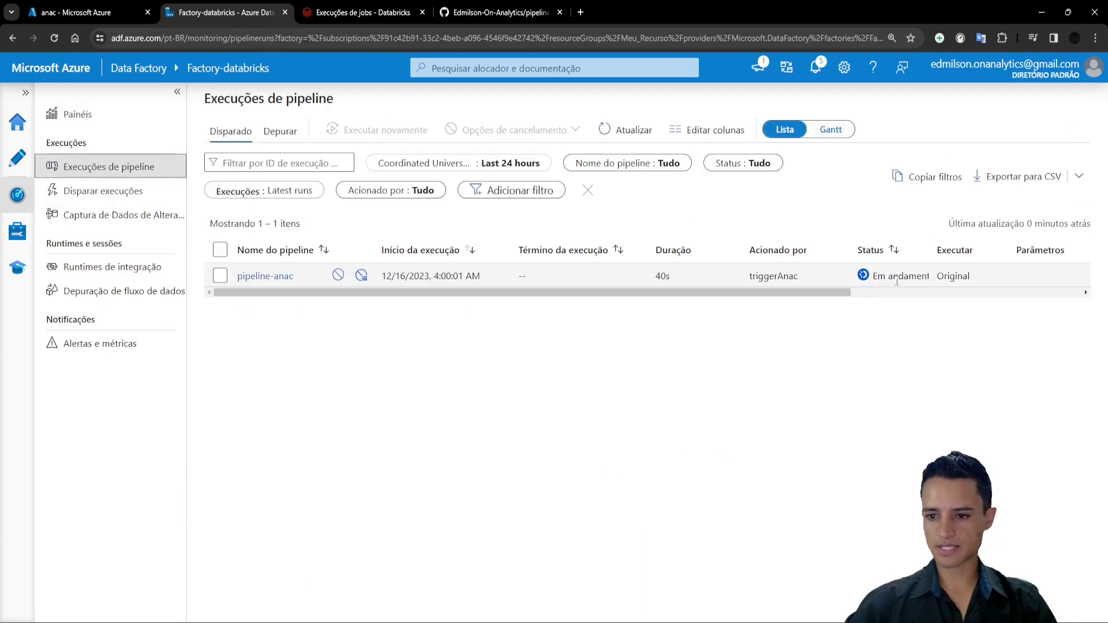
Open the pipeline-anac run details to check the Anac Silver and Anac Gold activities, and switch to Databricks to check the matching job runs
click(264, 278)
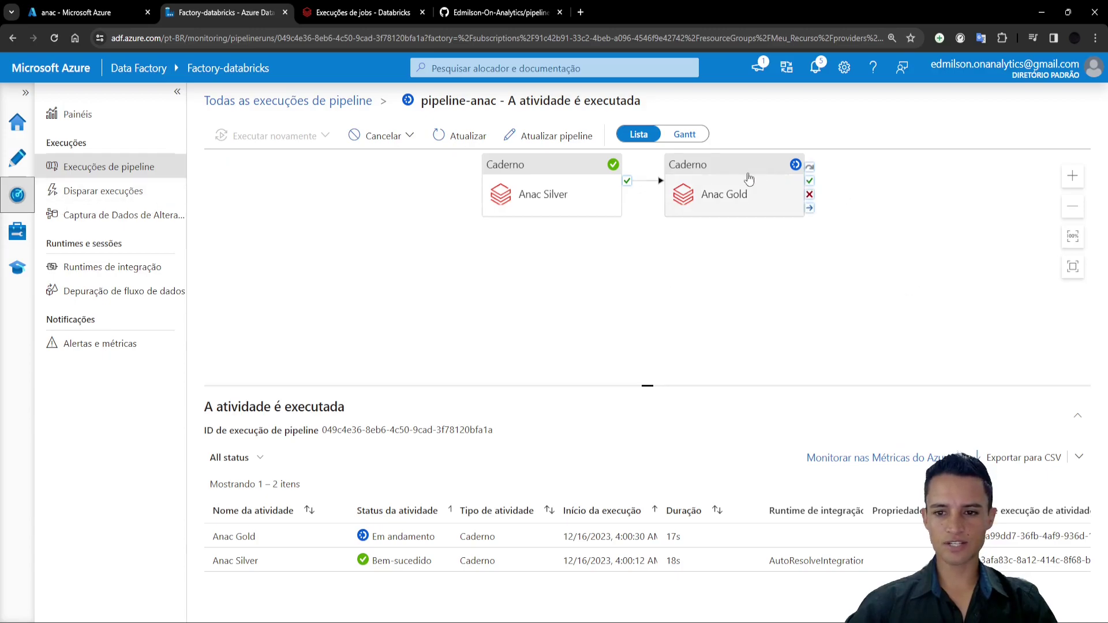
click(363, 12)
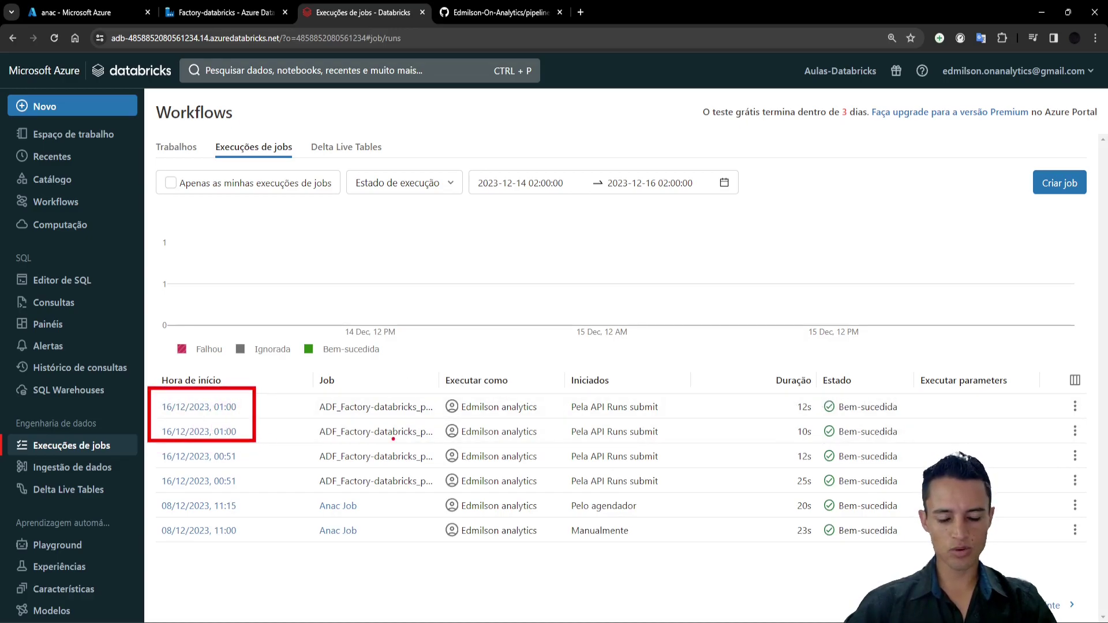
Switch back to Data Factory and return to the pipeline runs list to check the final status of the pipeline-anac run
click(220, 12)
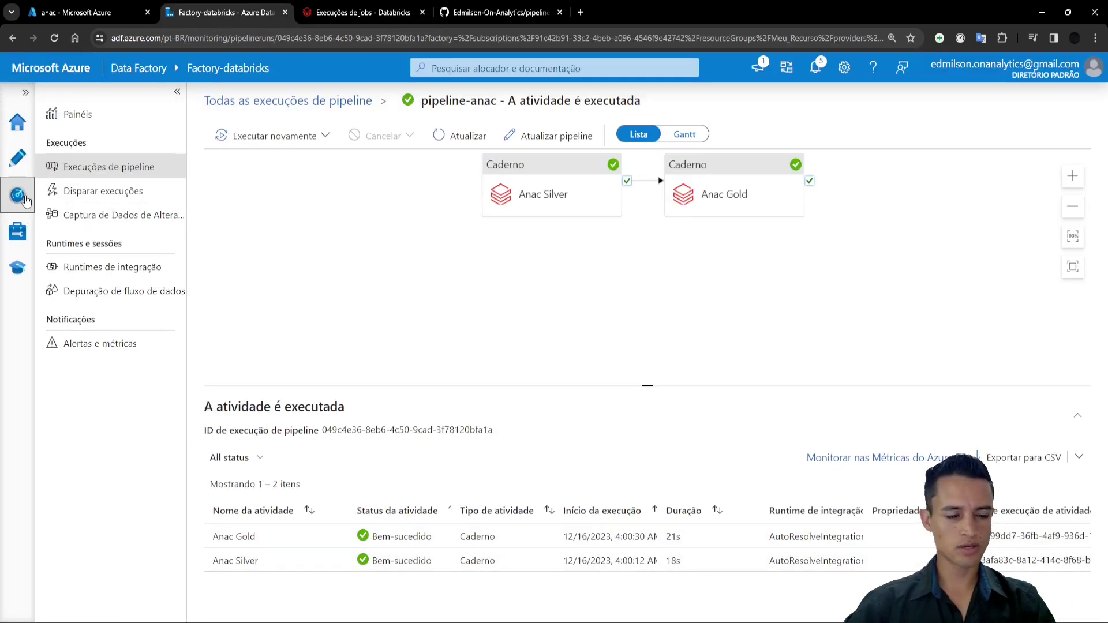
click(79, 176)
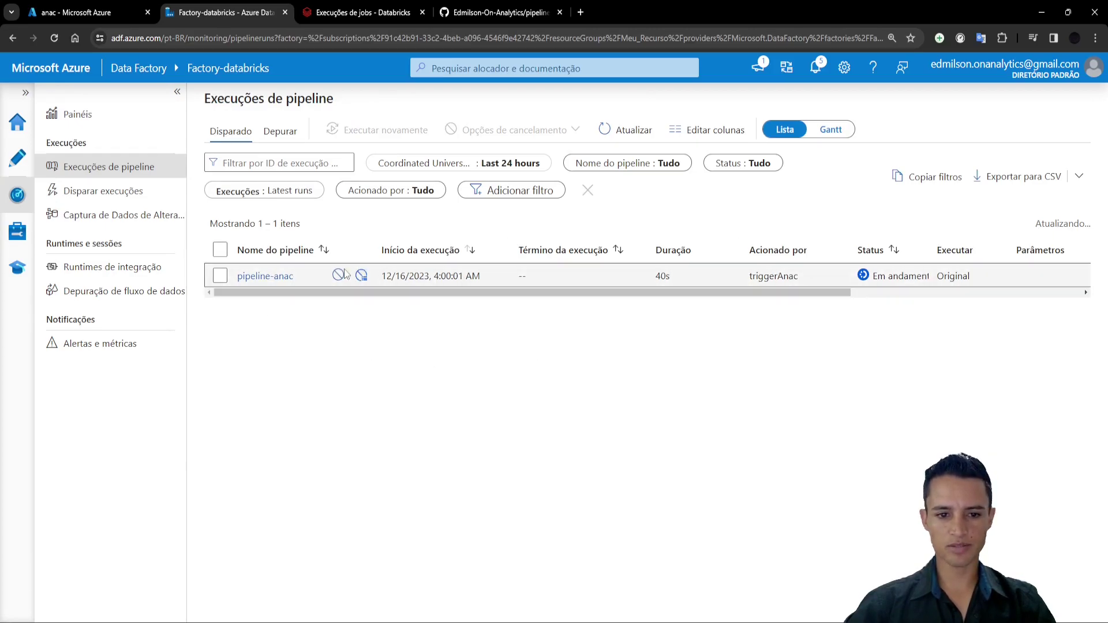
drag(35, 157, 139, 170)
drag(812, 234, 945, 288)
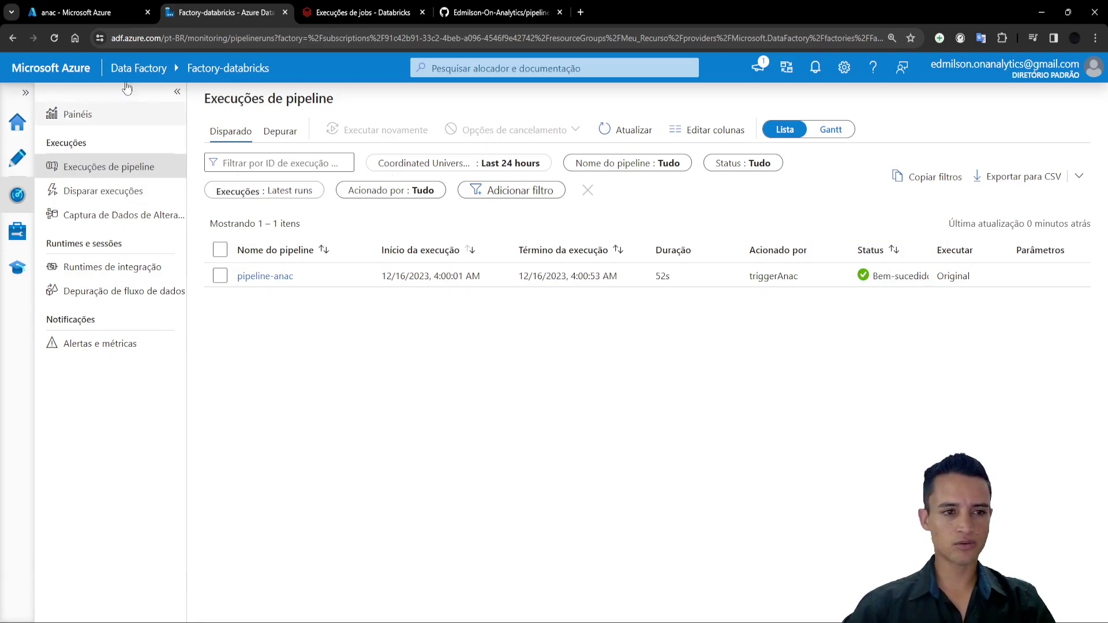
Switch to the anac container in the Azure portal, refresh the Gold folder and open its output to inspect the generated files
click(90, 11)
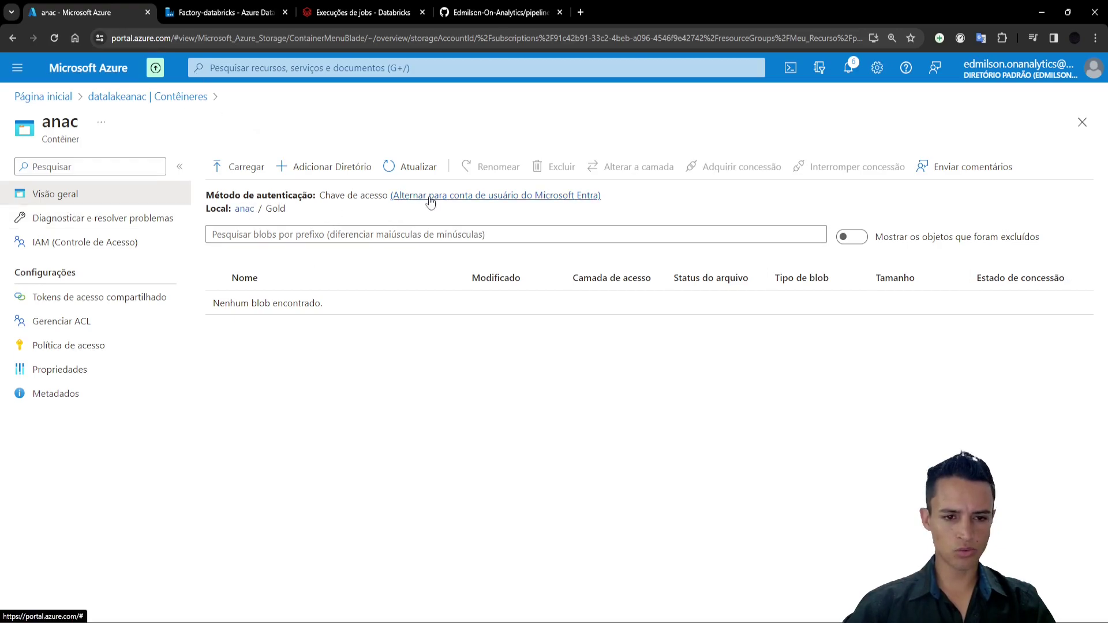
click(415, 170)
click(301, 304)
scroll(332, 416, down, 5)
scroll(346, 404, up, 5)
Return to the anac container root and open anac_silver.parquet in the Silver folder to inspect its files
click(244, 208)
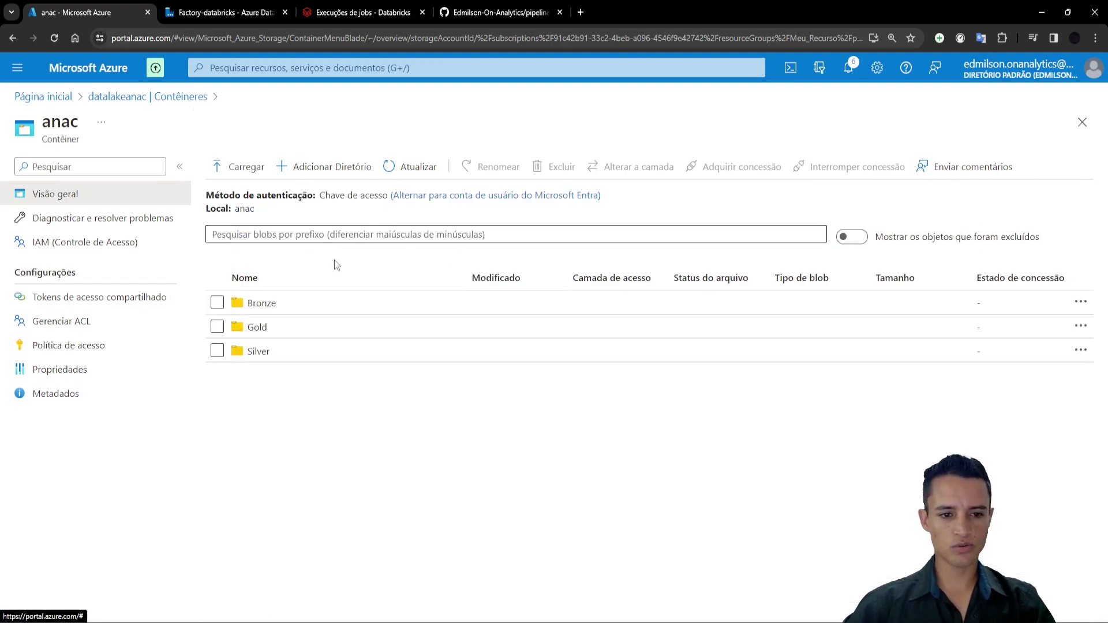
click(259, 351)
click(298, 305)
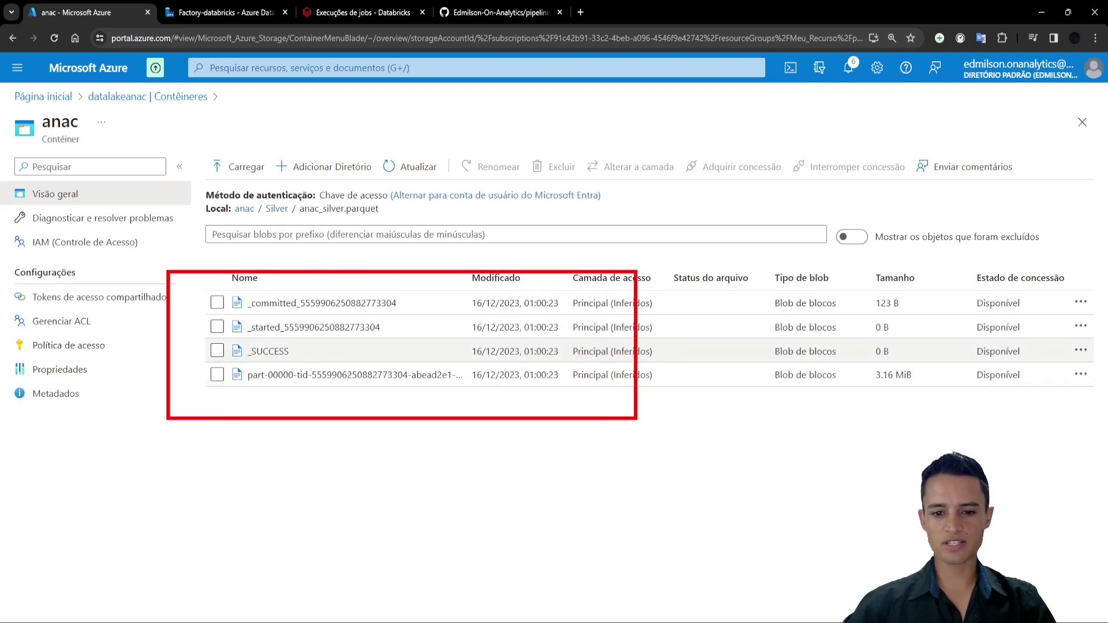
click(219, 12)
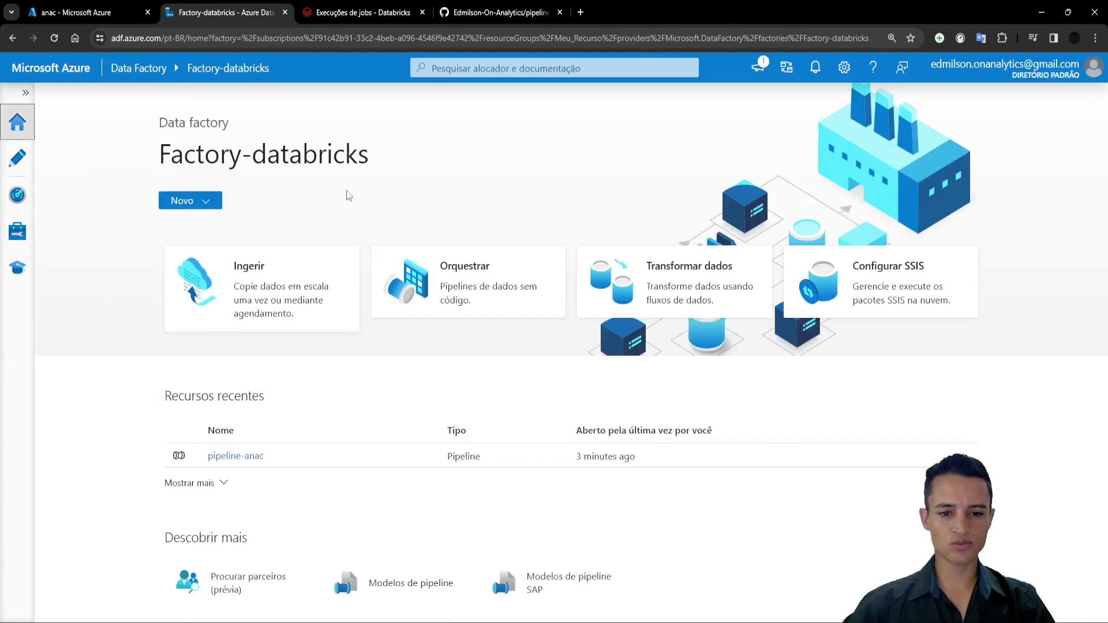
click(344, 19)
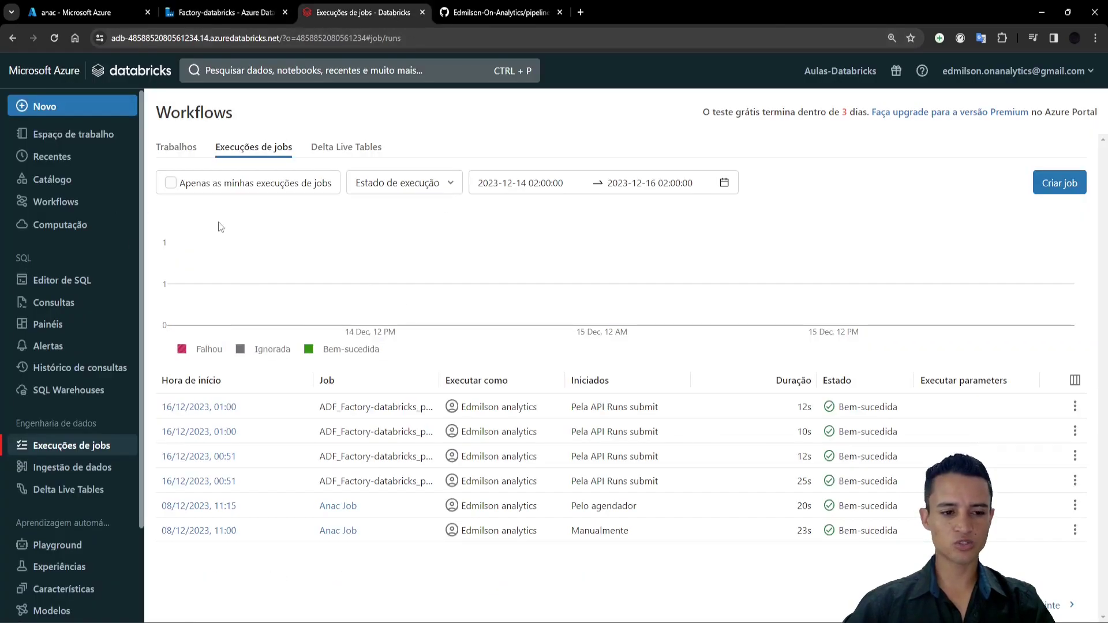
click(225, 12)
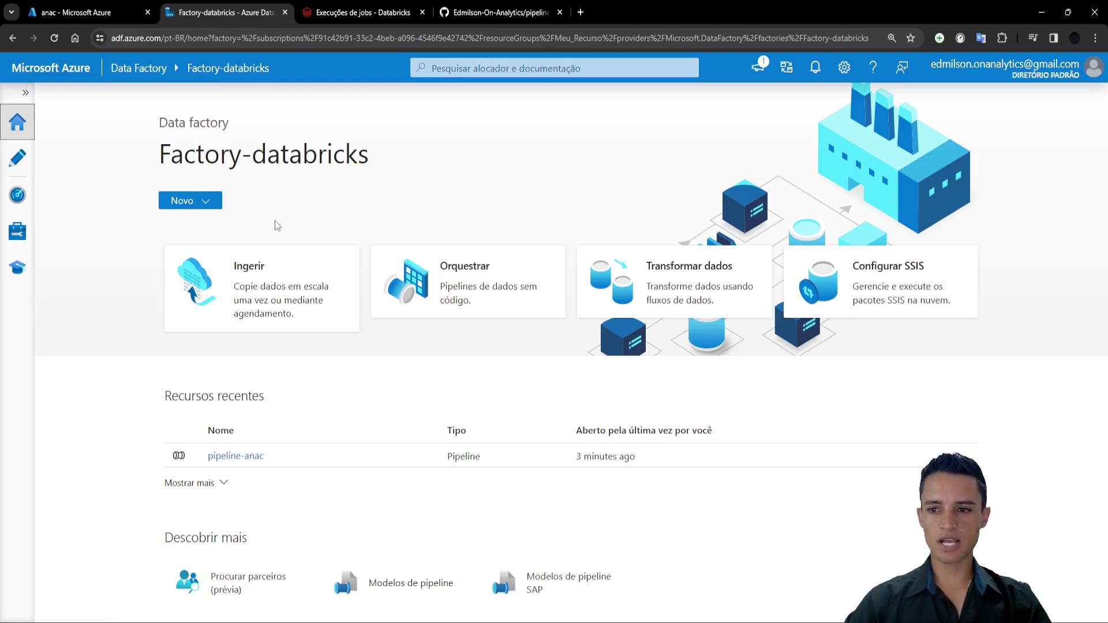
click(362, 13)
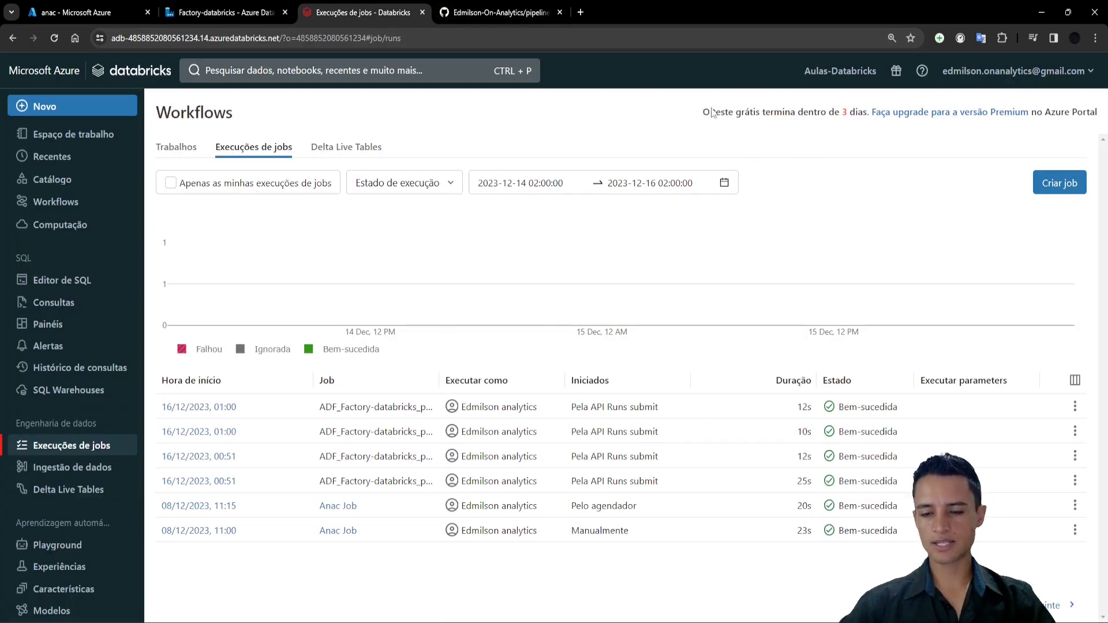
click(219, 12)
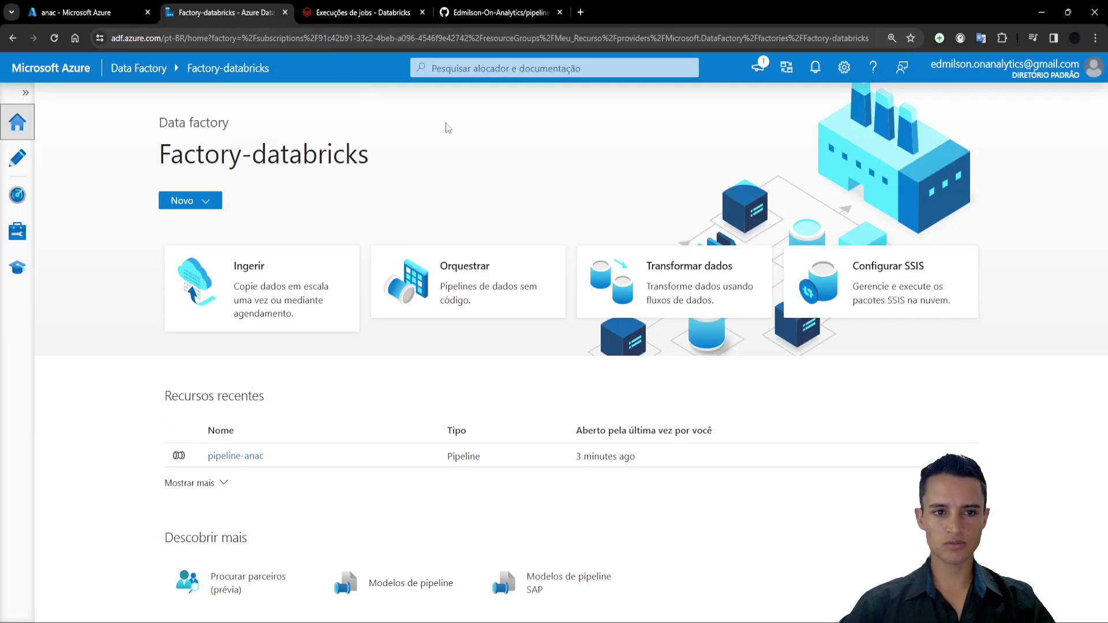